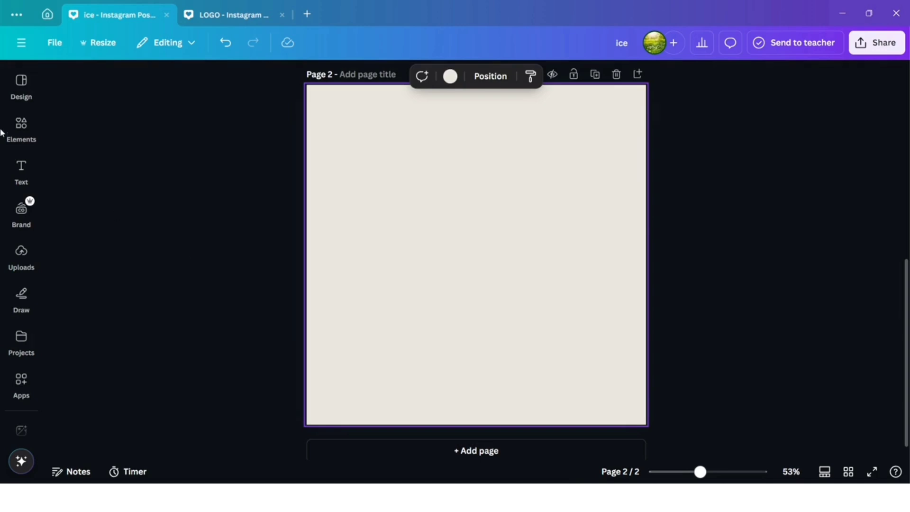
Step: Add a square shape to page 2 and make it a dark brown rectangle covering the page's right half at full height
click(24, 126)
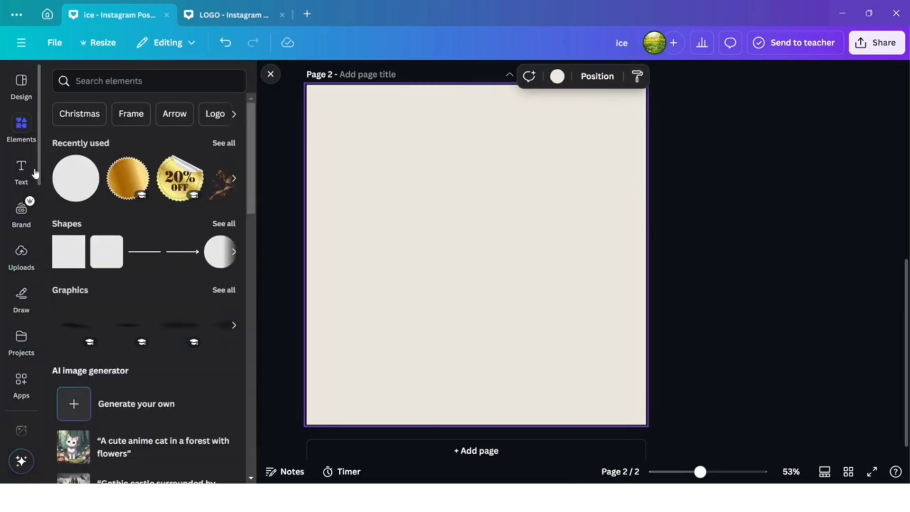
click(59, 253)
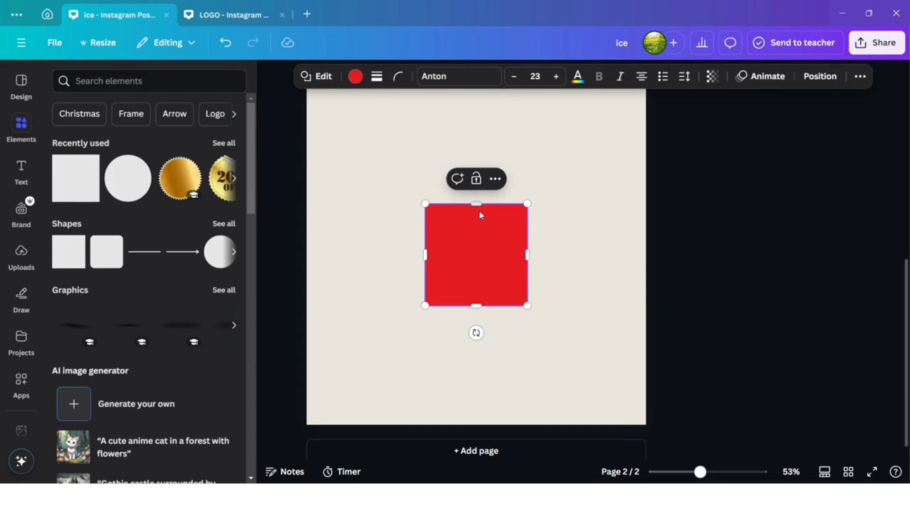
drag(480, 203, 476, 89)
drag(479, 242, 598, 237)
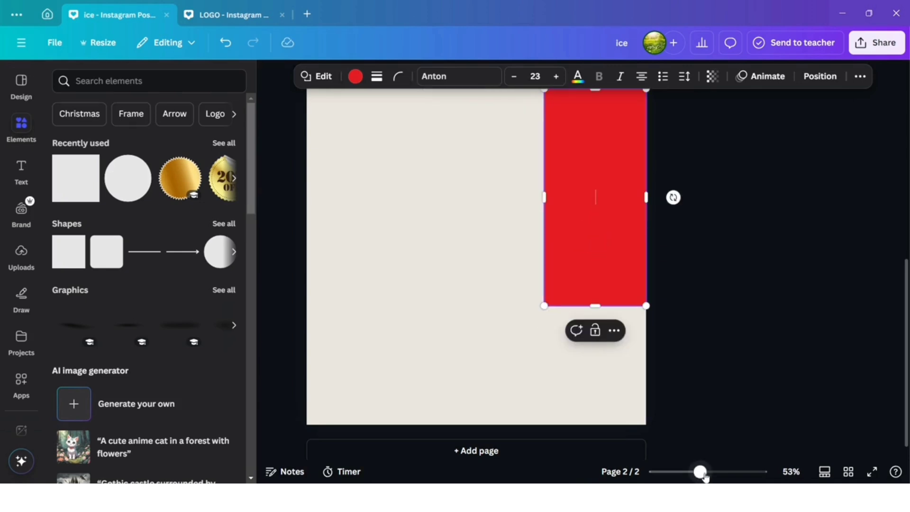
drag(705, 476, 698, 479)
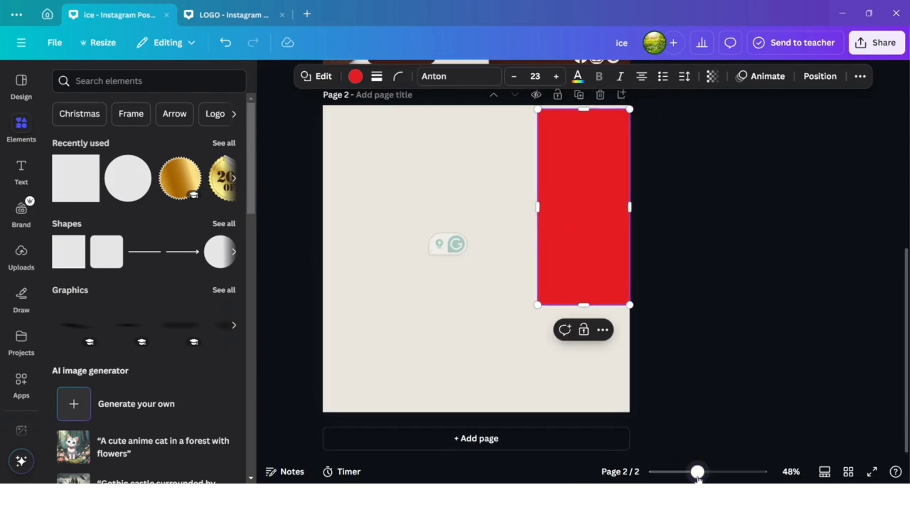
drag(585, 261, 584, 257)
drag(586, 304, 595, 412)
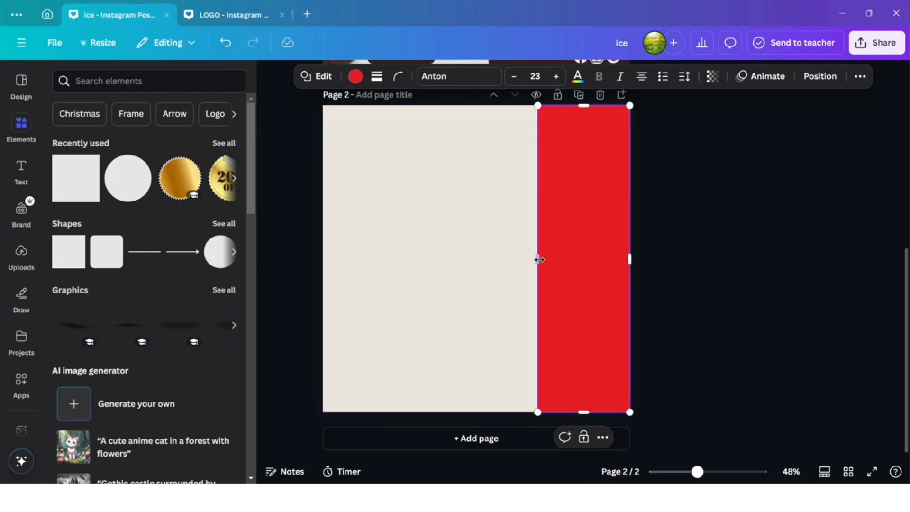
drag(539, 260, 477, 258)
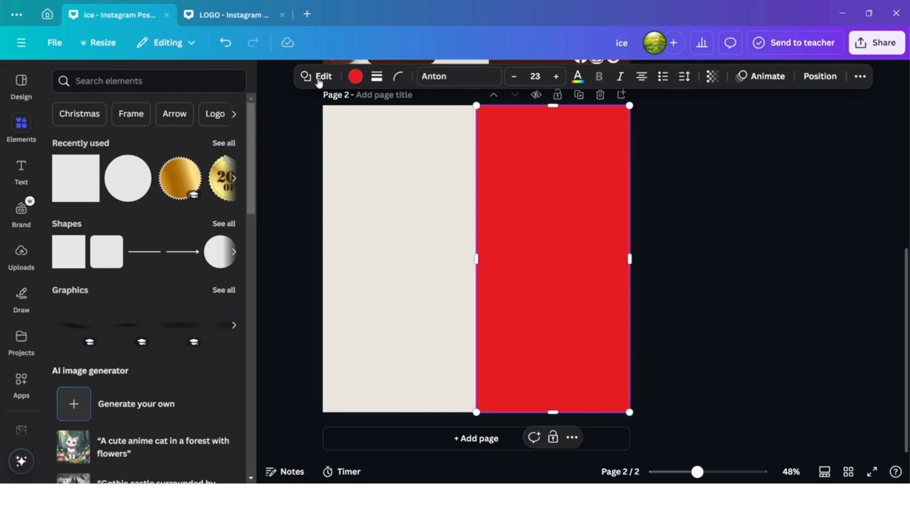
click(354, 77)
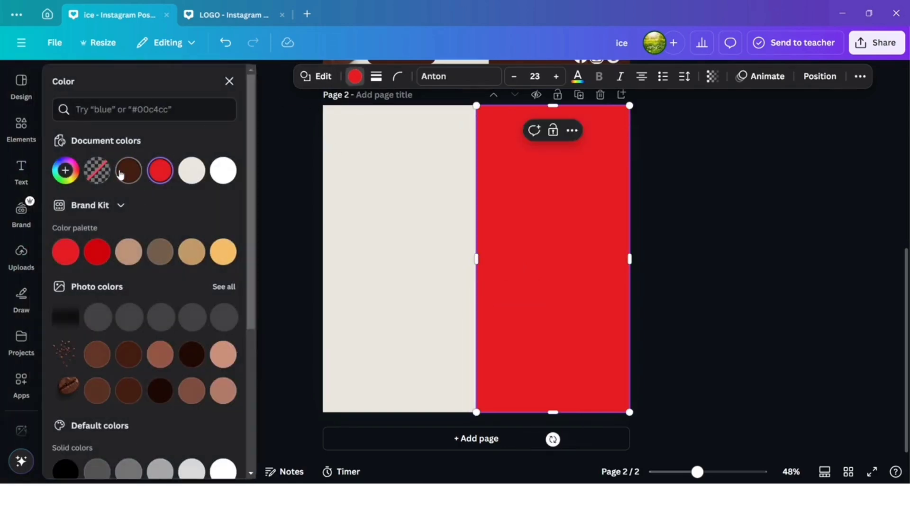
click(123, 175)
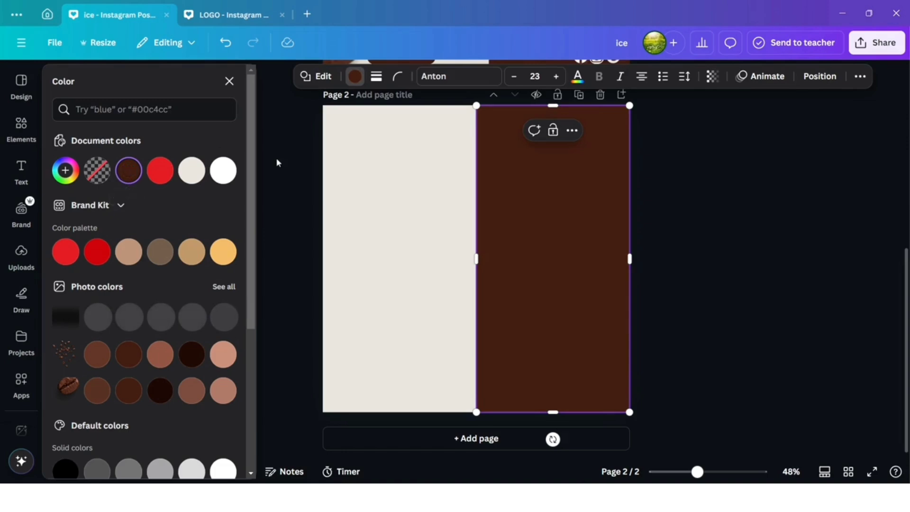
Step: Add a heading reading "COFFEE" and place it in the upper part of the page's cream half
click(24, 178)
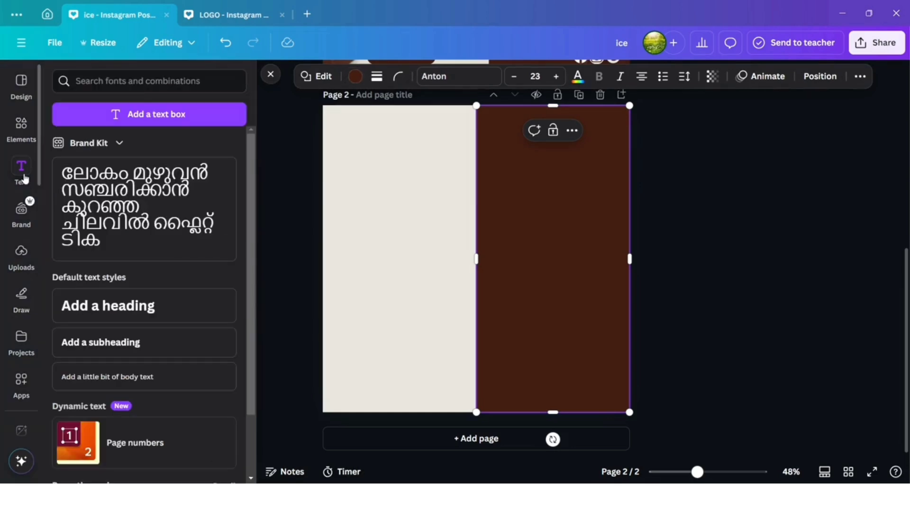
click(129, 304)
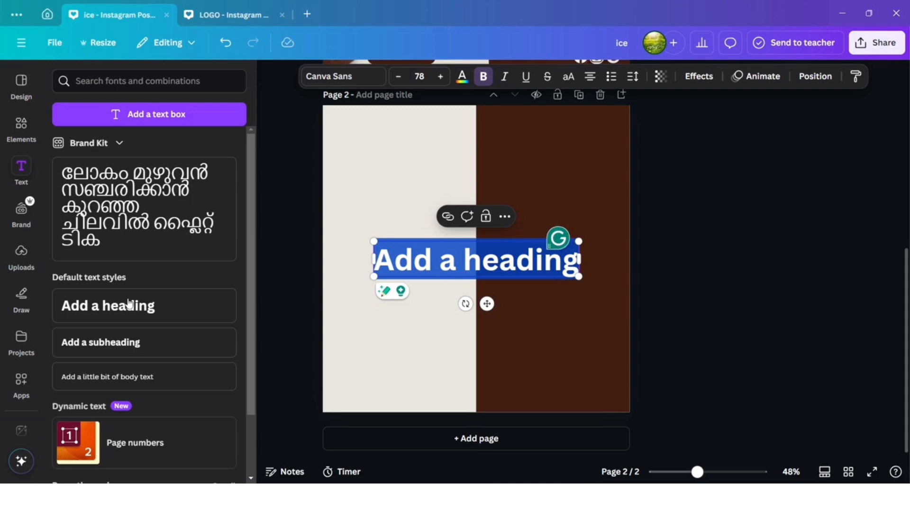
text(COFFEE)
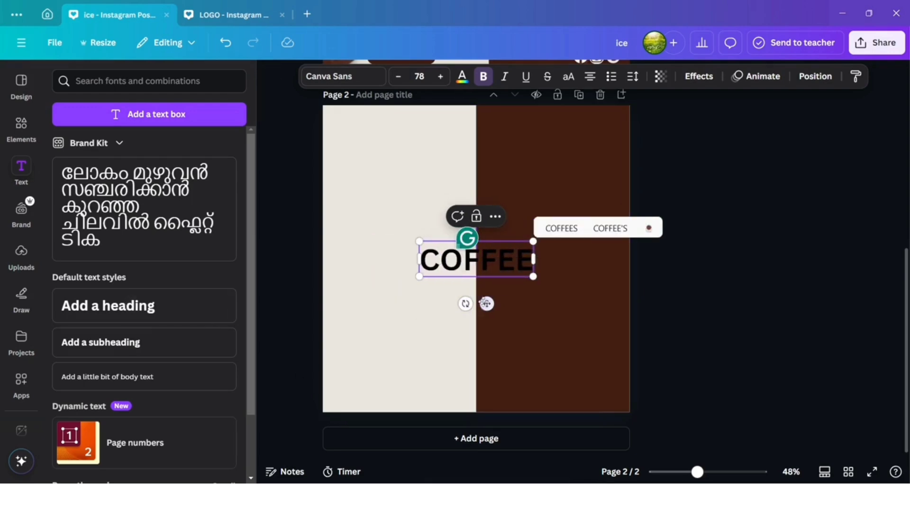
drag(487, 303, 411, 220)
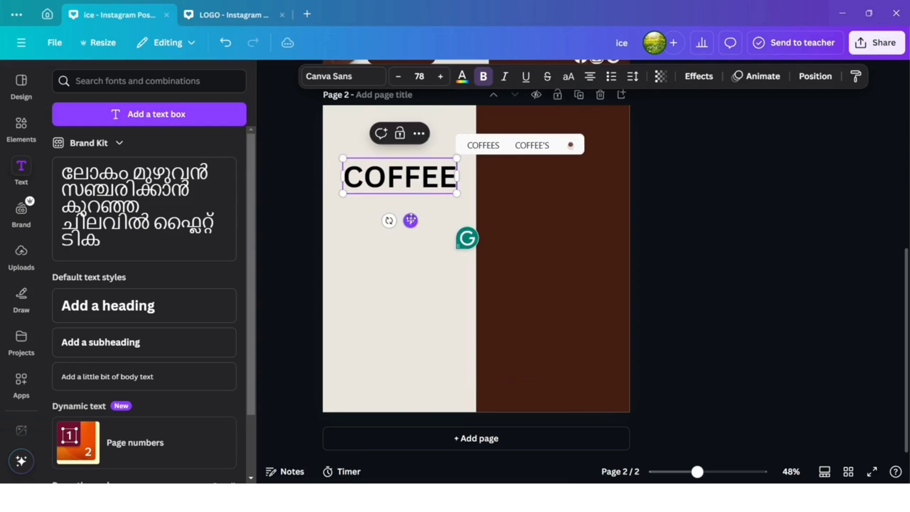
Step: Color the COFFEE heading dark brown and set its font to Anton Regular
click(461, 75)
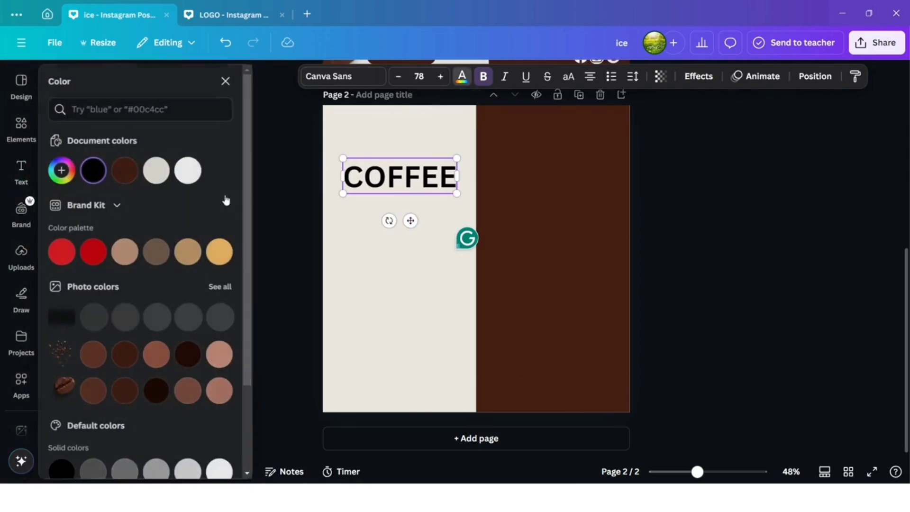
click(125, 168)
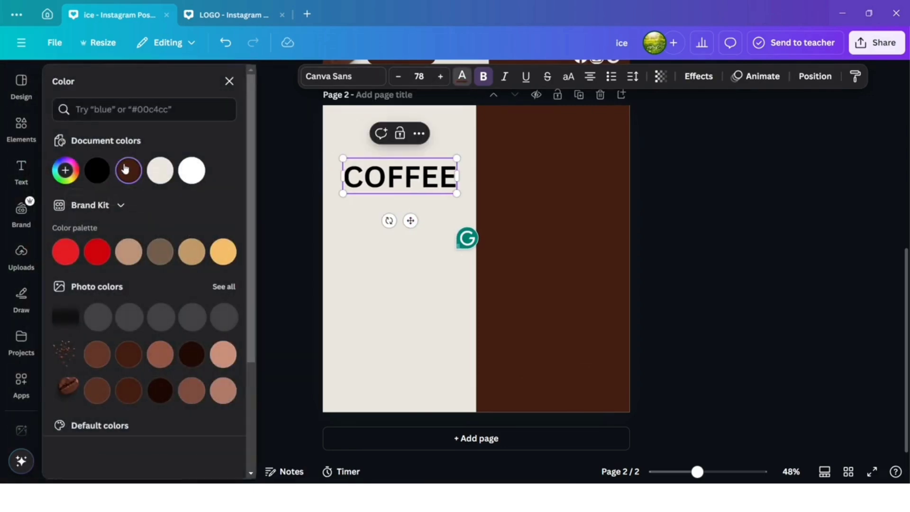
click(361, 81)
click(113, 194)
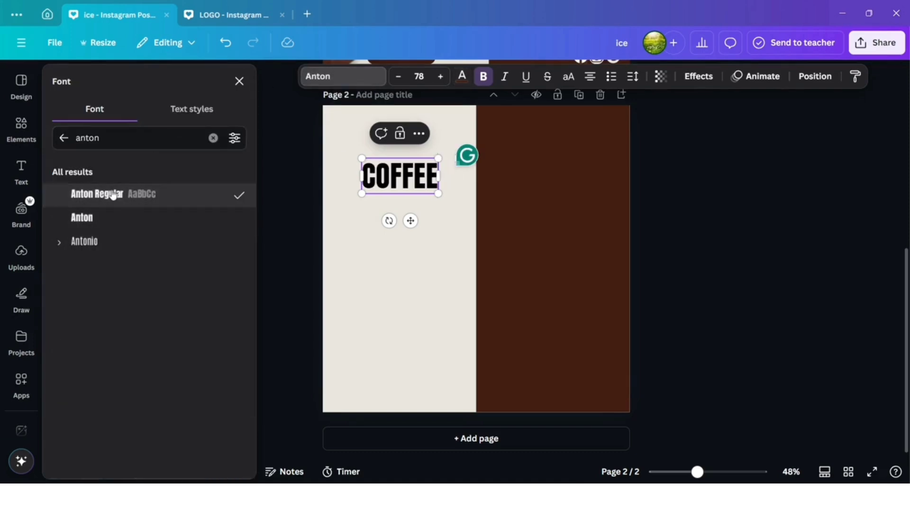
Step: Enlarge the COFFEE heading to a font size of about 157 so it spans the cream half, near the top
drag(362, 159, 331, 143)
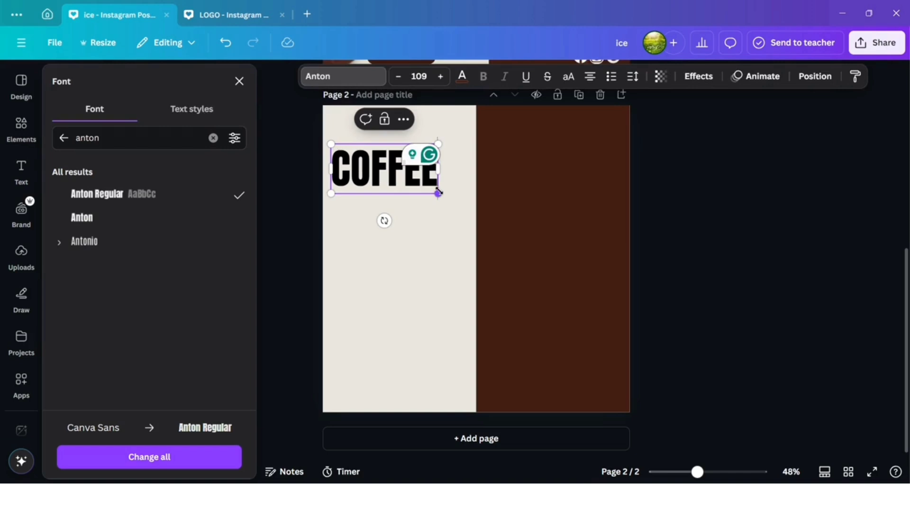
drag(439, 193, 477, 212)
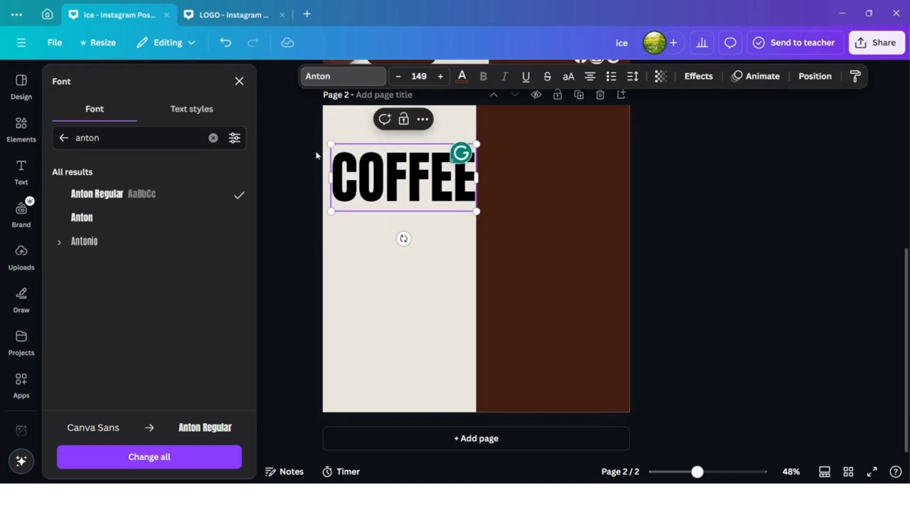
drag(332, 144, 324, 138)
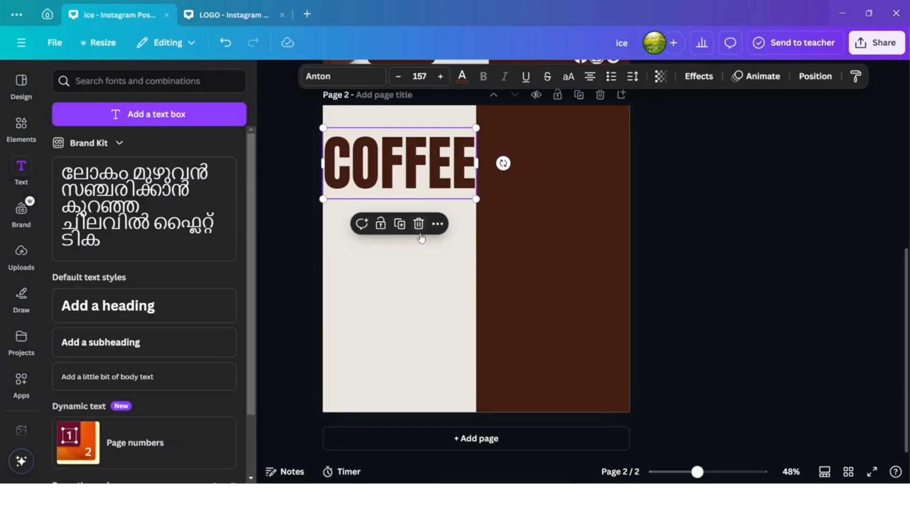
Step: Duplicate the COFFEE heading three times and stack the copies evenly below the original
click(399, 224)
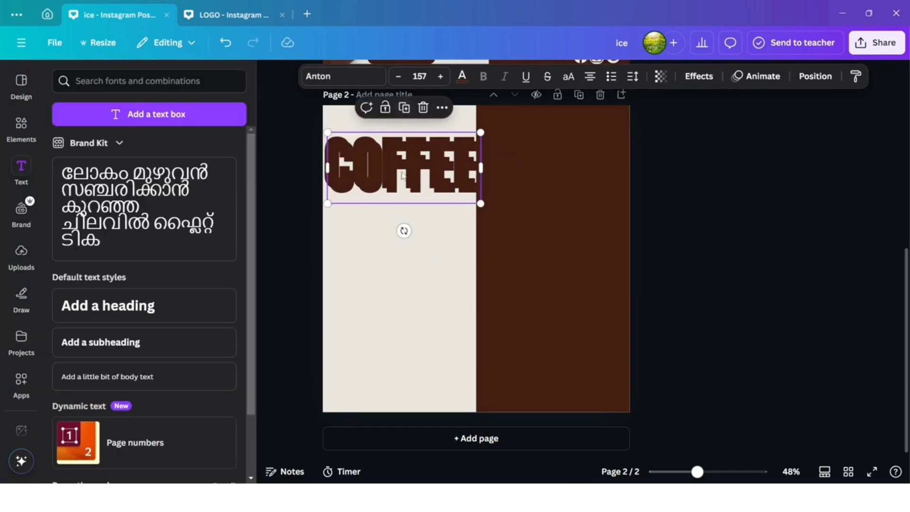
mouse_move(403, 229)
mouse_down()
mouse_move(403, 202)
mouse_move(400, 226)
mouse_move(410, 229)
mouse_up()
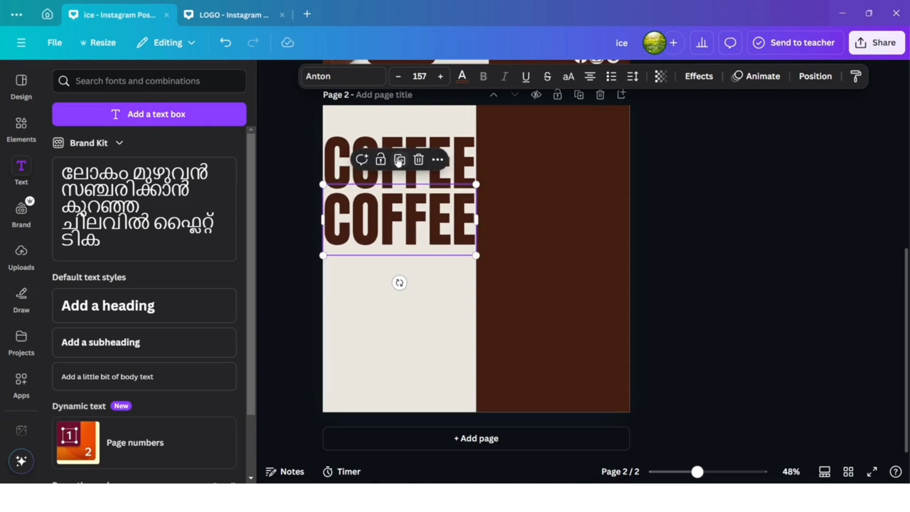
click(400, 159)
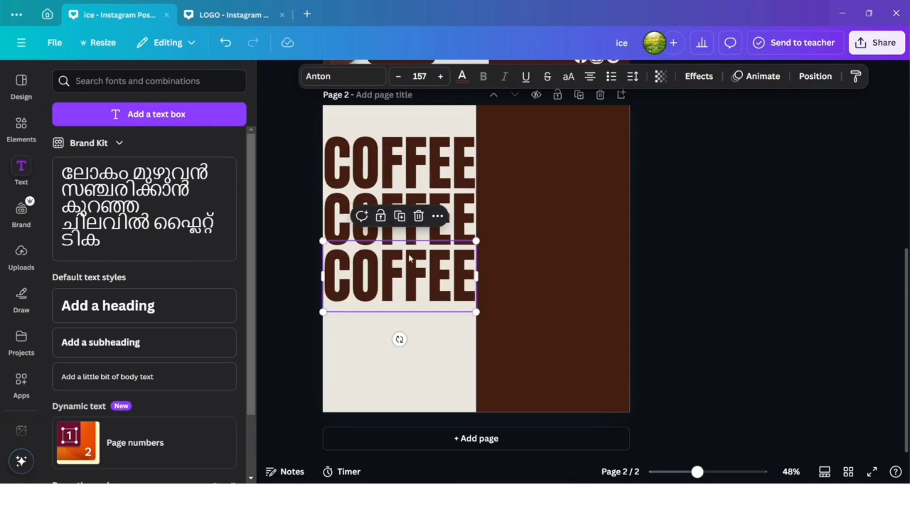
click(401, 218)
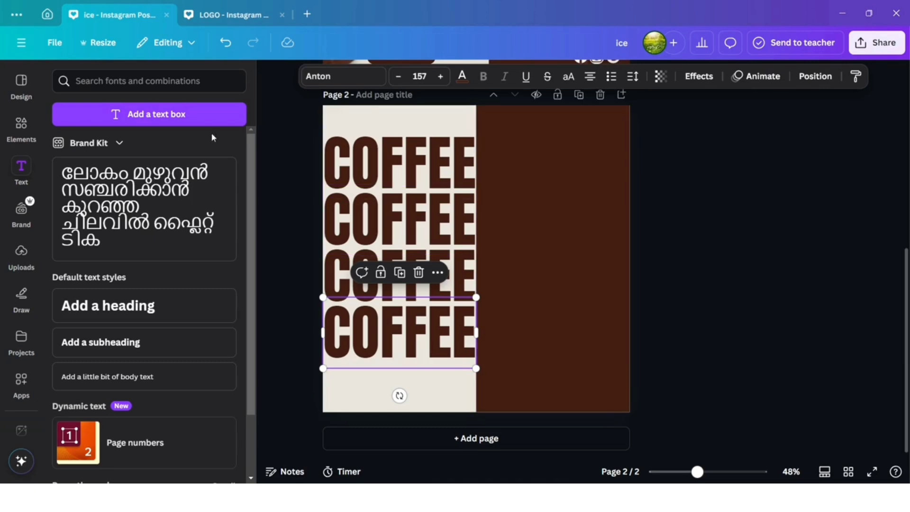
Step: Insert the Nescafé Iced Latte can image from the uploads, remove its background and shift it slightly to the right
click(15, 271)
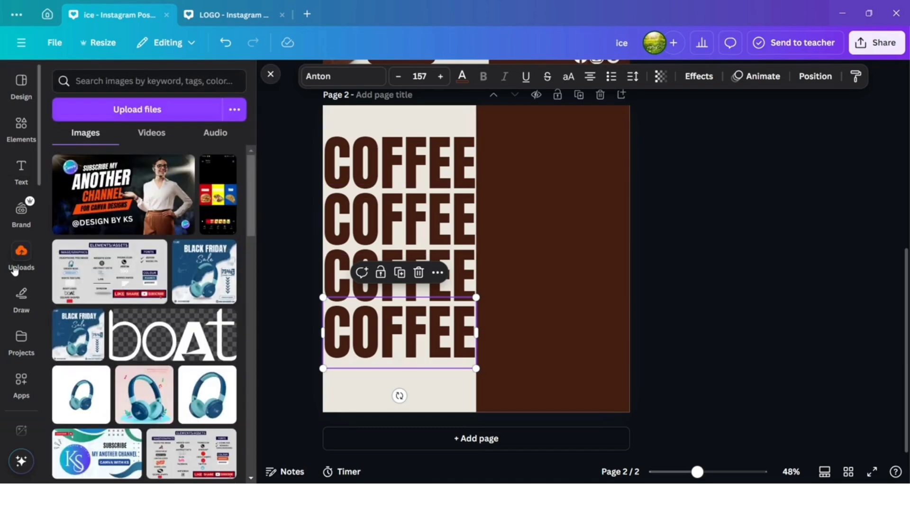
scroll(146, 338, down, 10)
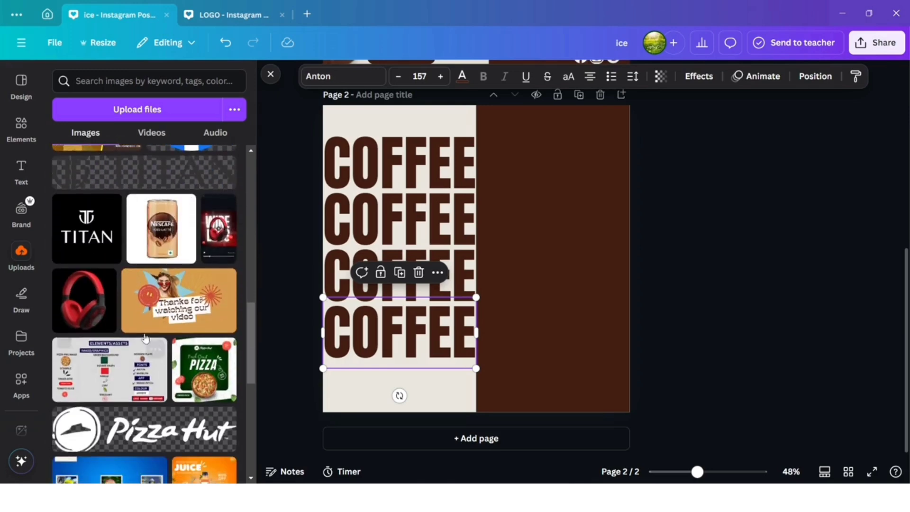
click(161, 228)
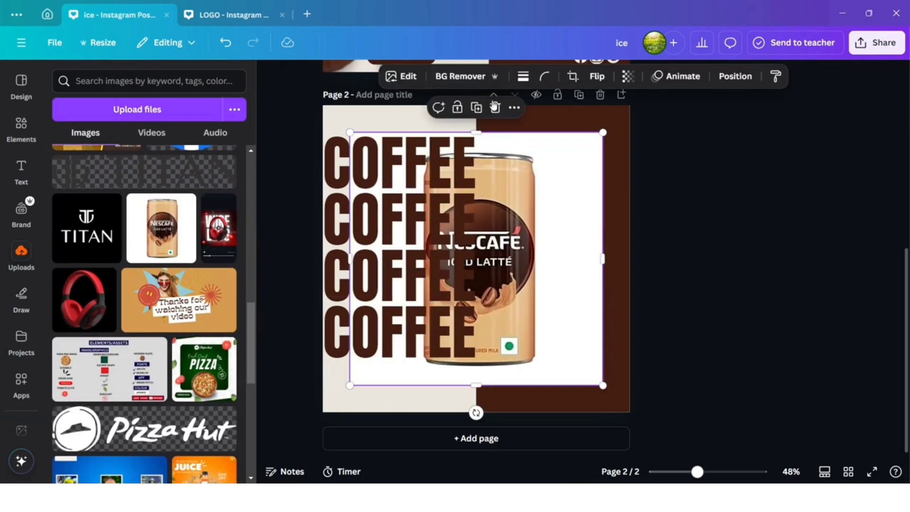
click(471, 80)
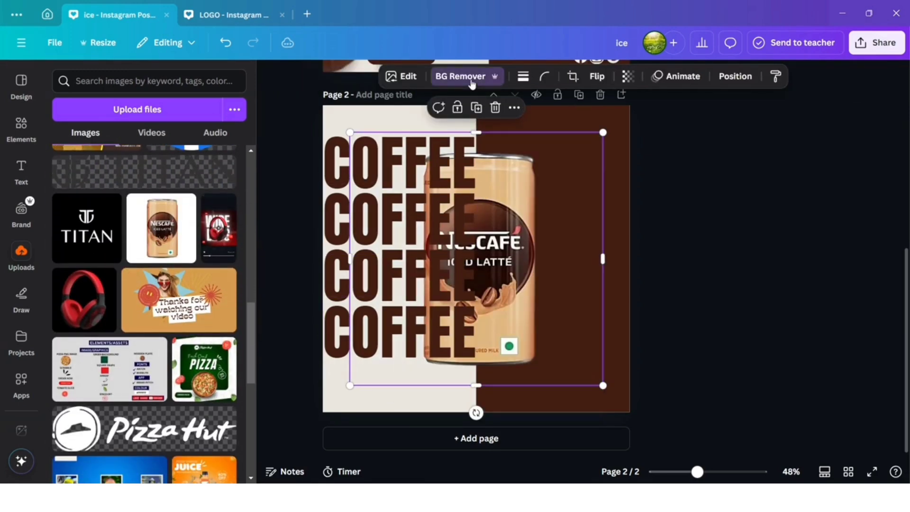
drag(564, 286, 584, 282)
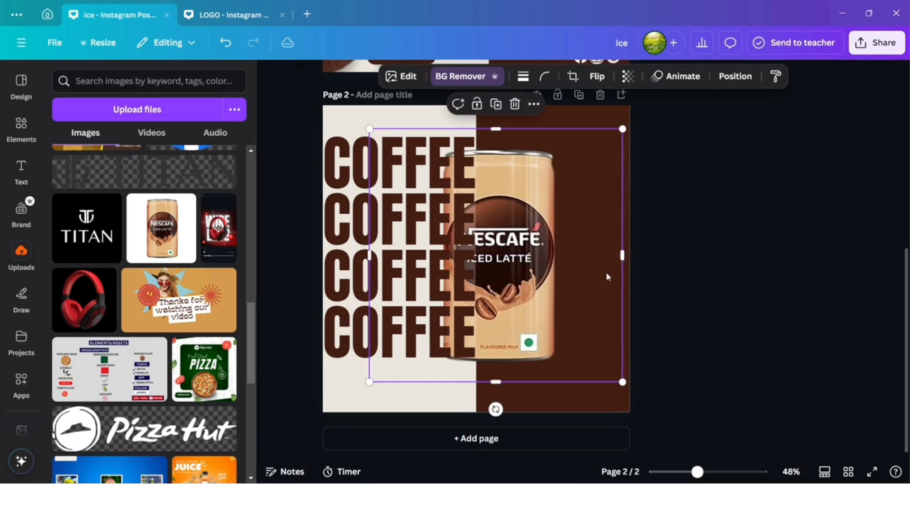
Step: Crop the empty margins on both sides of the can image and bring it in front of the COFFEE headings
drag(622, 255, 569, 256)
click(735, 75)
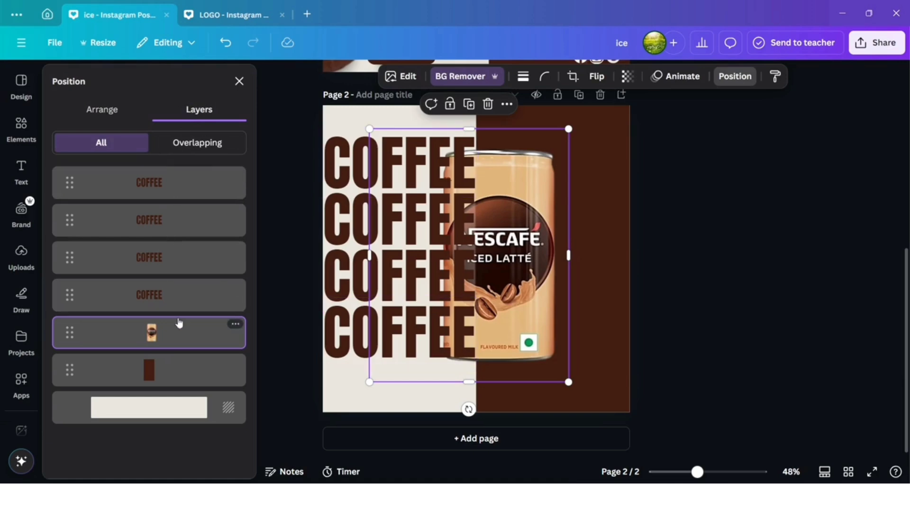
drag(166, 342, 171, 185)
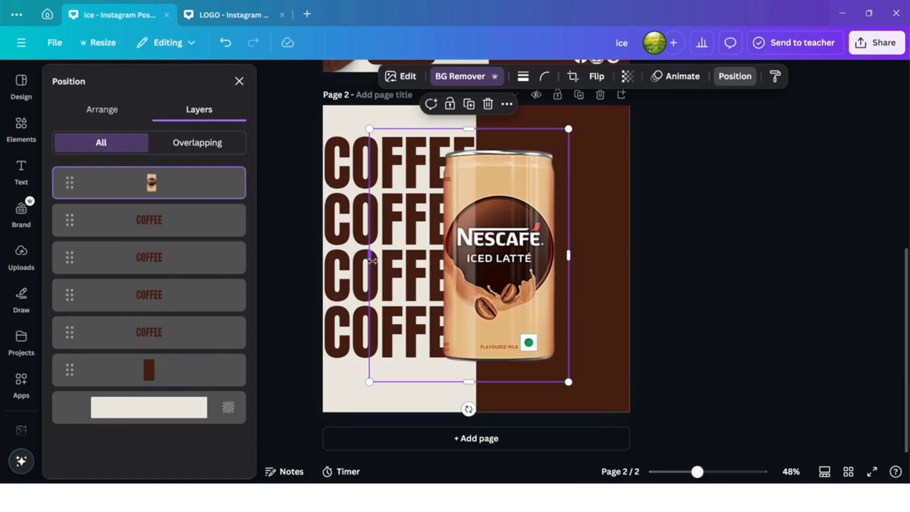
drag(372, 260, 433, 259)
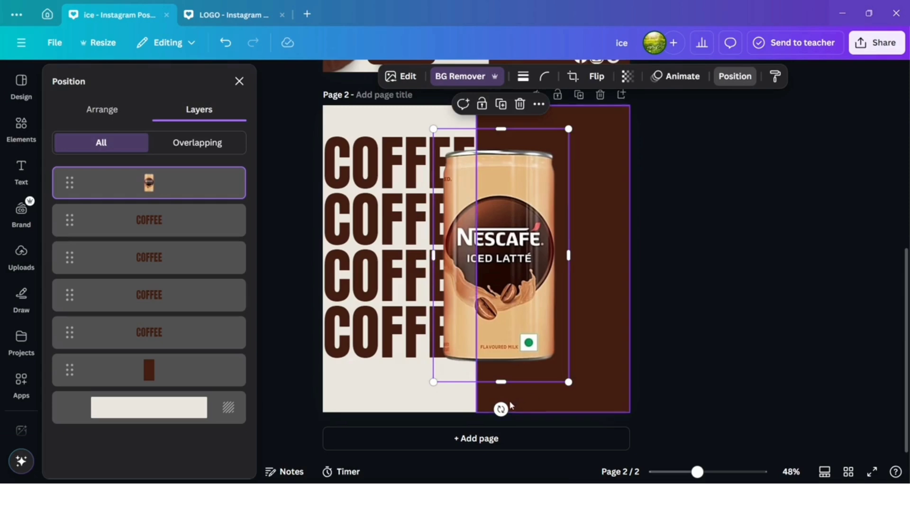
Step: Tilt the can clockwise and position it over the dividing line between the cream and brown halves
drag(501, 409, 455, 402)
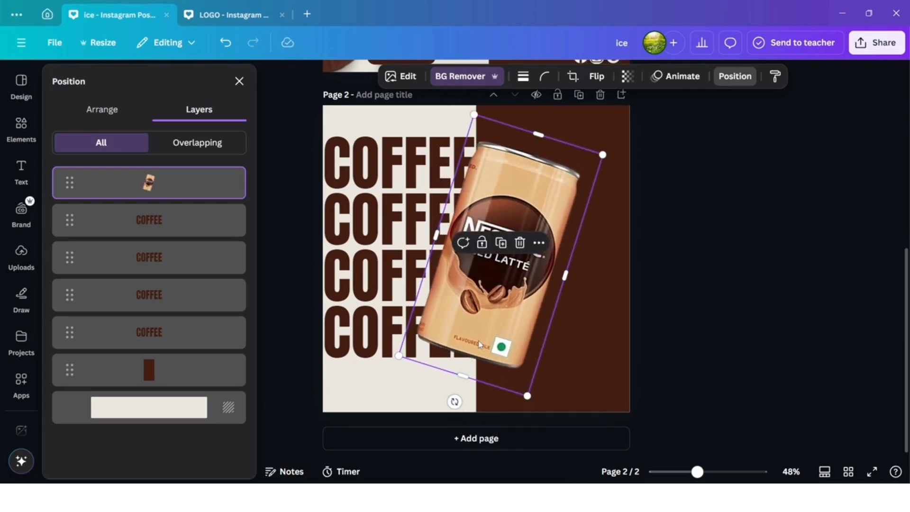
drag(480, 345, 469, 361)
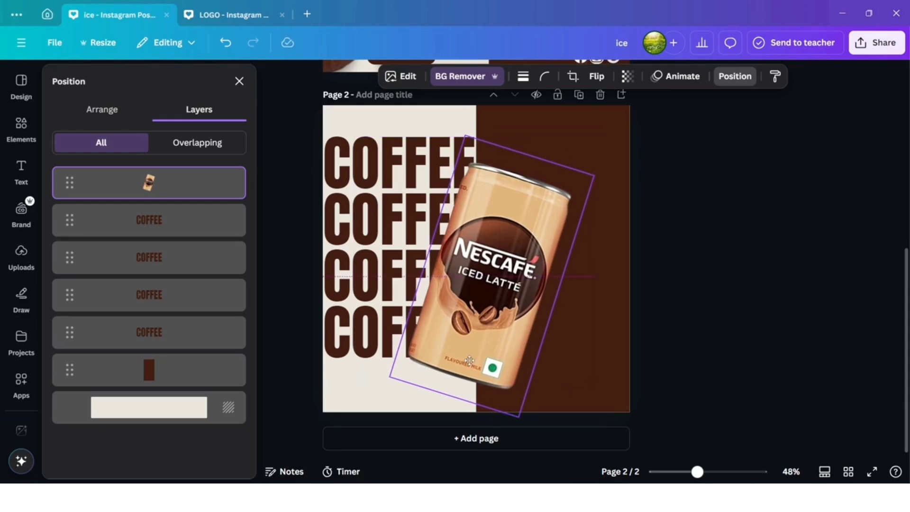
drag(470, 361, 464, 357)
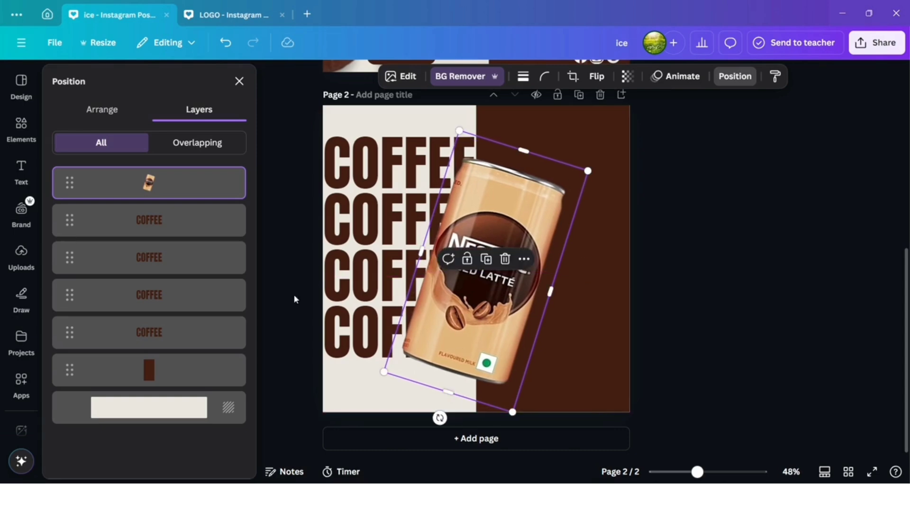
Step: Search the elements for SHADOW and insert the soft oval shadow graphic onto the page
click(27, 131)
click(181, 78)
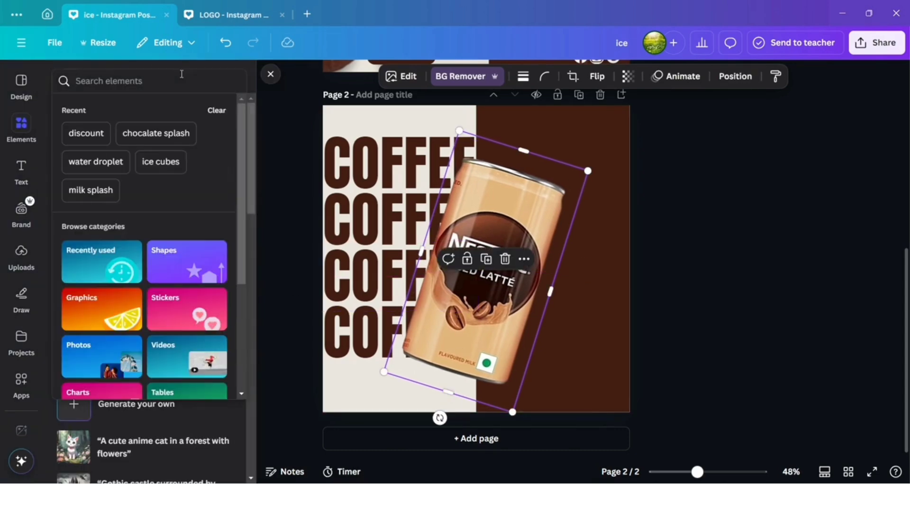
text(SHADOW)
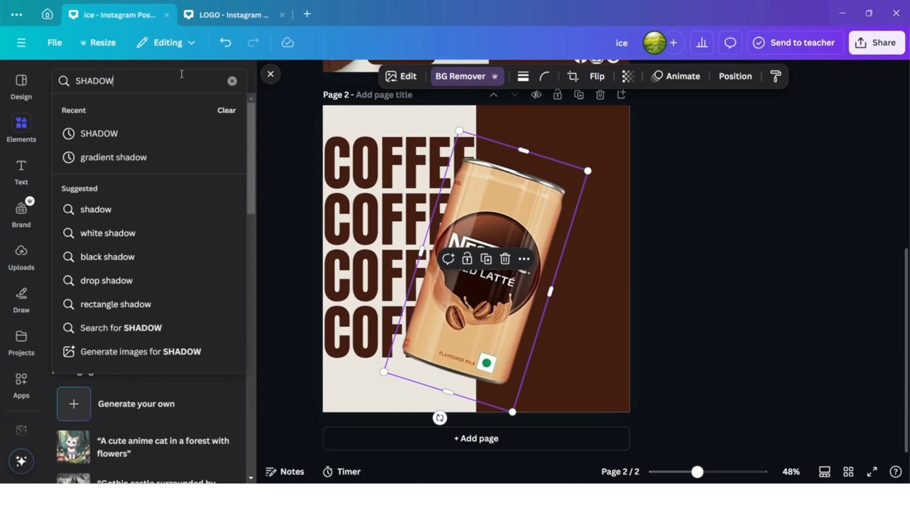
click(106, 133)
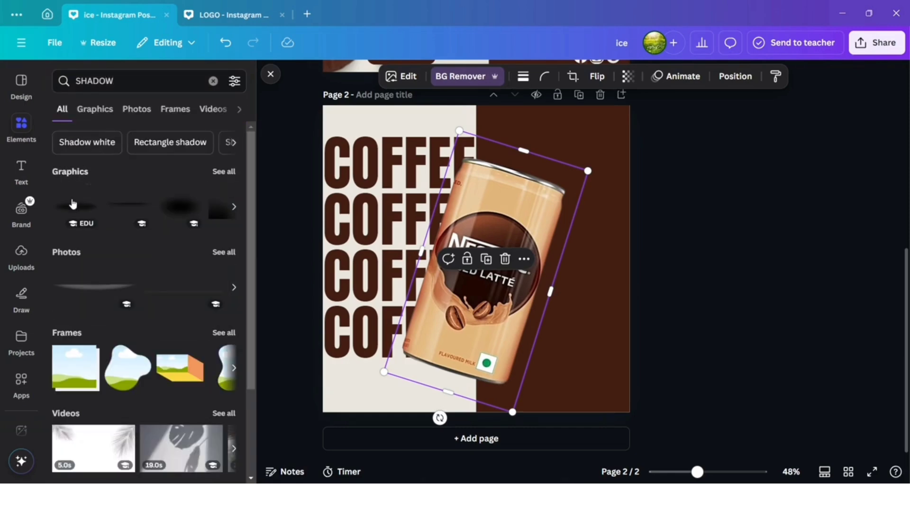
click(493, 269)
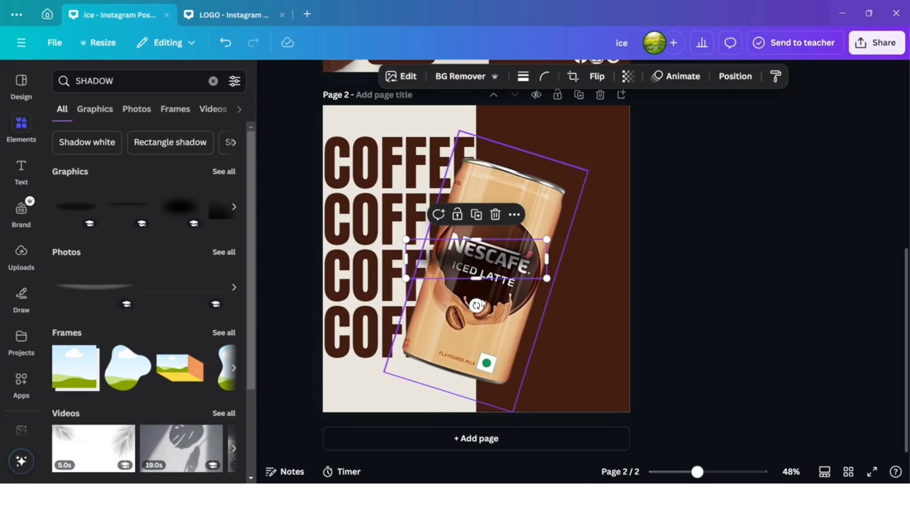
Step: Tilt the shadow to match the can's base, place it beneath the base and layer it directly behind the can
drag(494, 309, 439, 415)
click(736, 76)
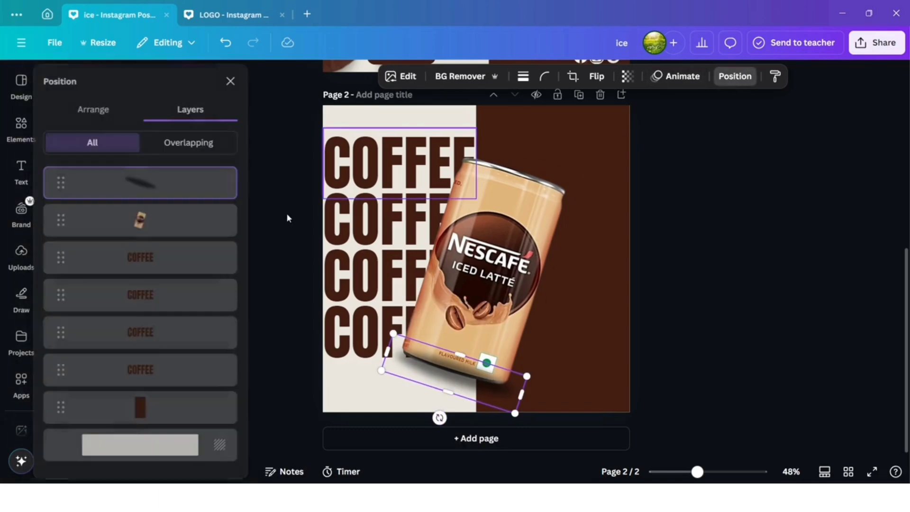
drag(192, 184, 195, 239)
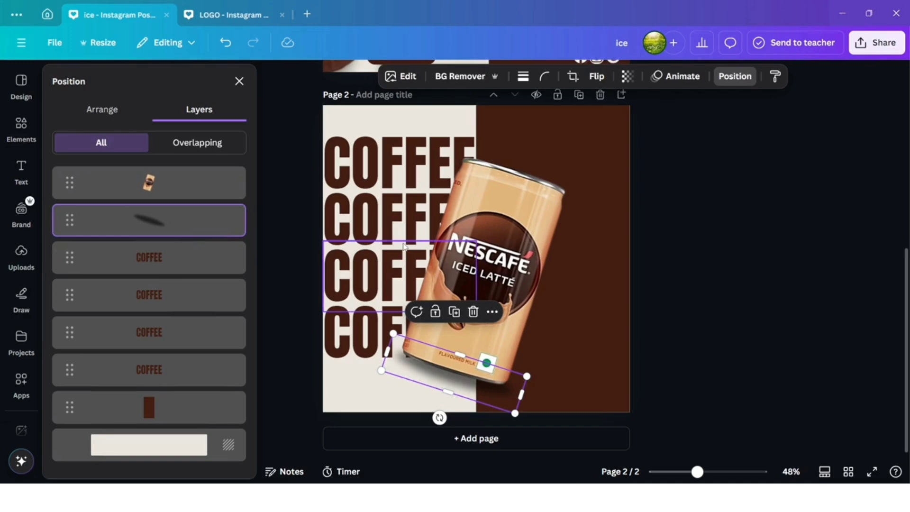
Step: Search the element photos for water droplet and insert the image of scattered clear droplets with a transparent background
click(17, 142)
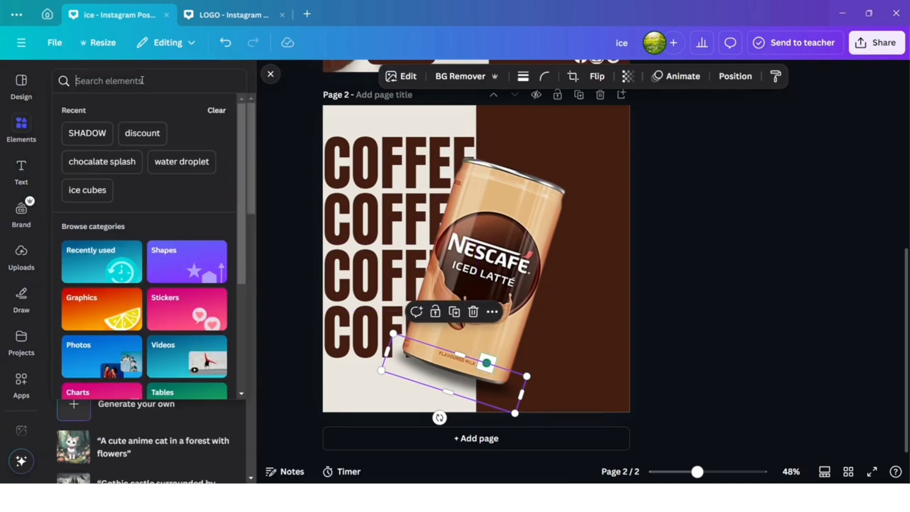
click(142, 80)
text(WA)
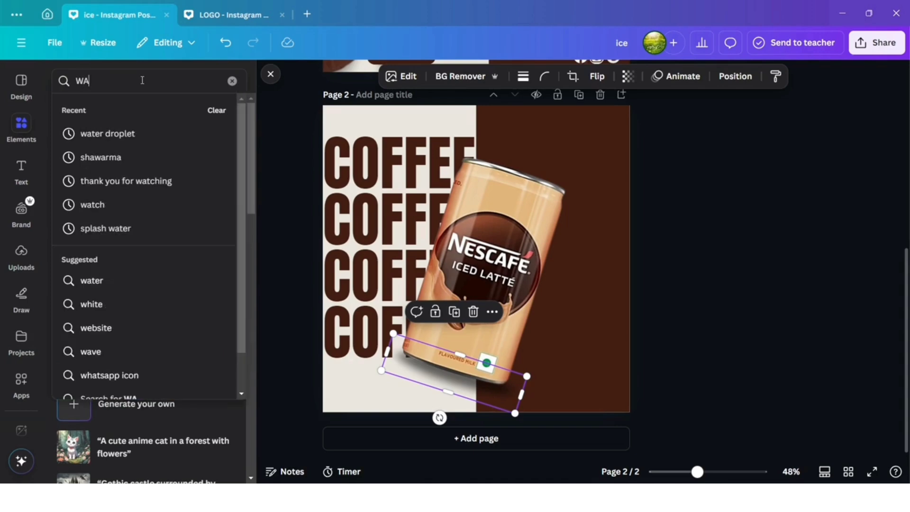
text(TER DR)
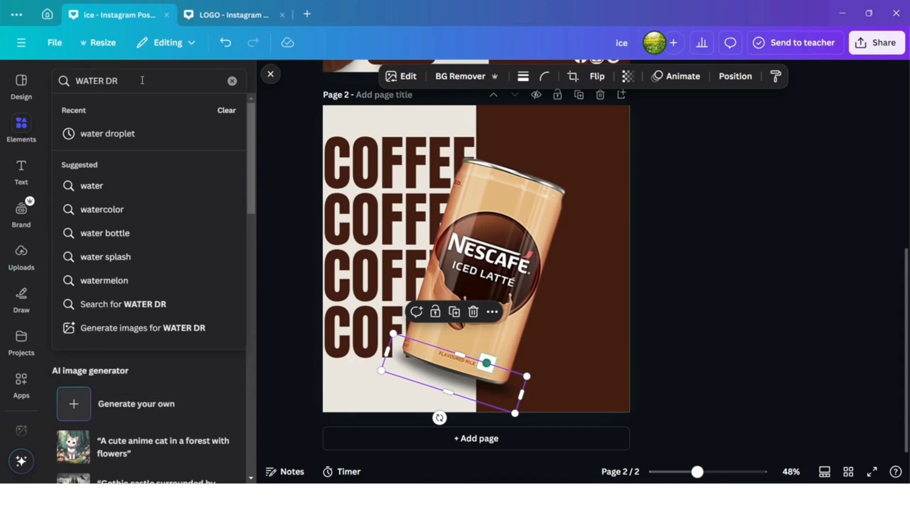
click(112, 135)
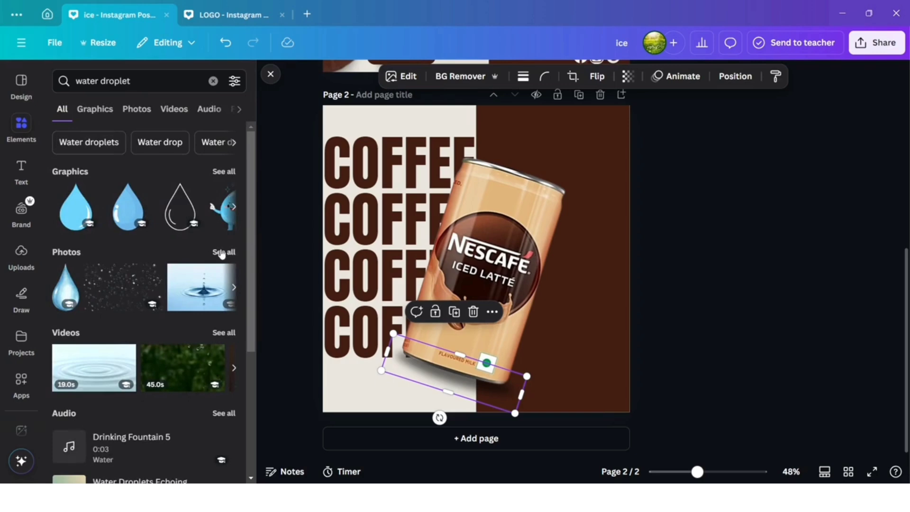
click(222, 252)
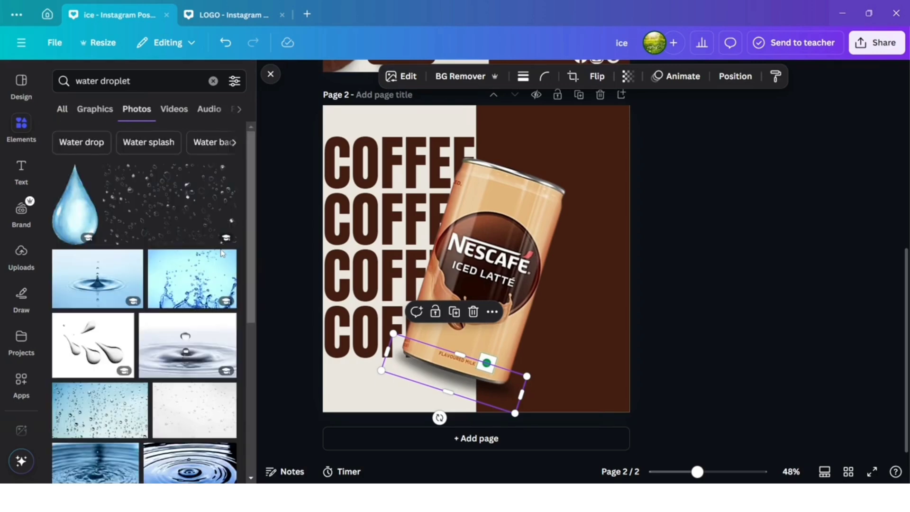
scroll(222, 253, down, 5)
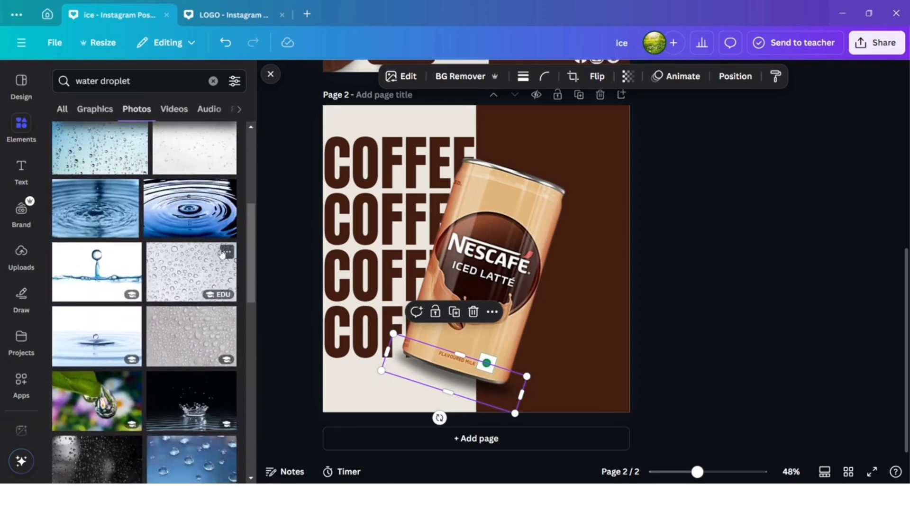
scroll(221, 252, down, 5)
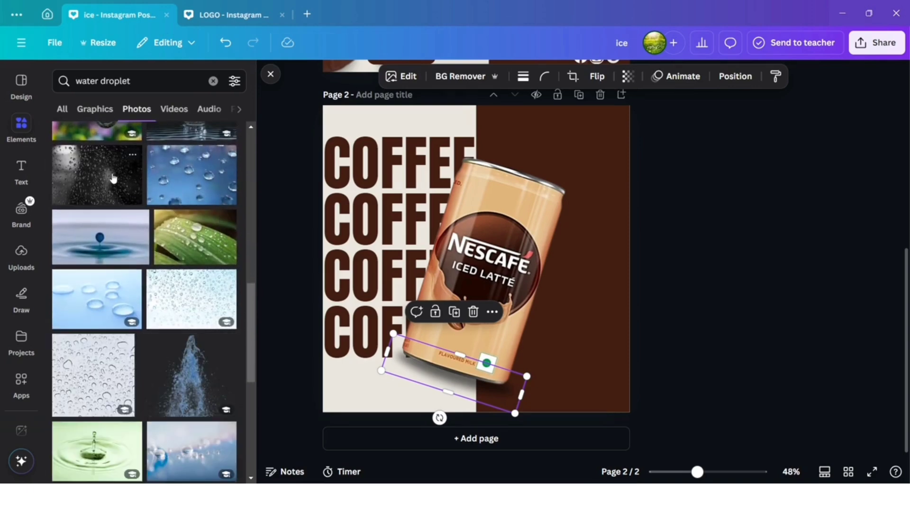
scroll(113, 178, down, 3)
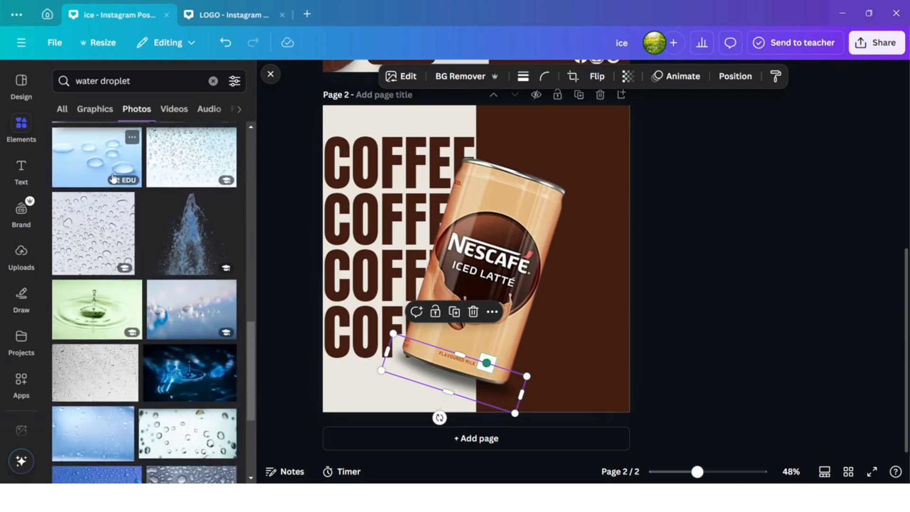
scroll(112, 231, up, 6)
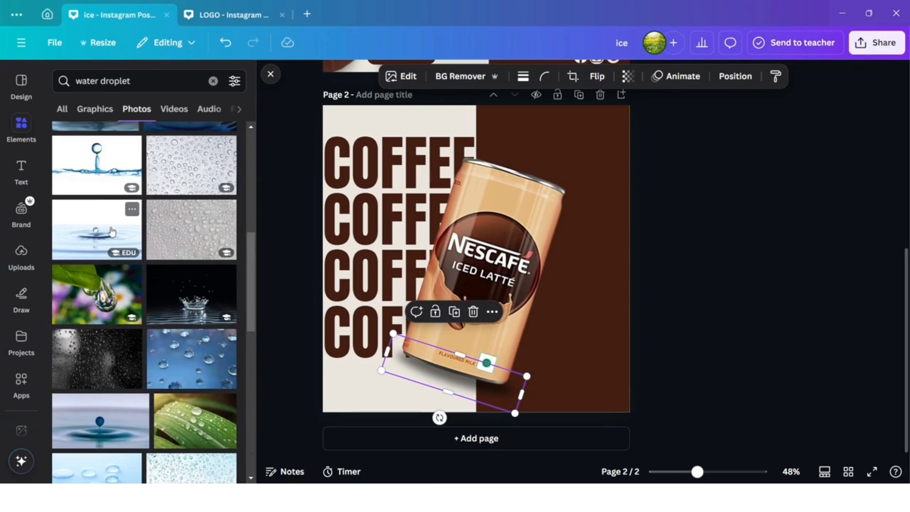
scroll(131, 190, up, 6)
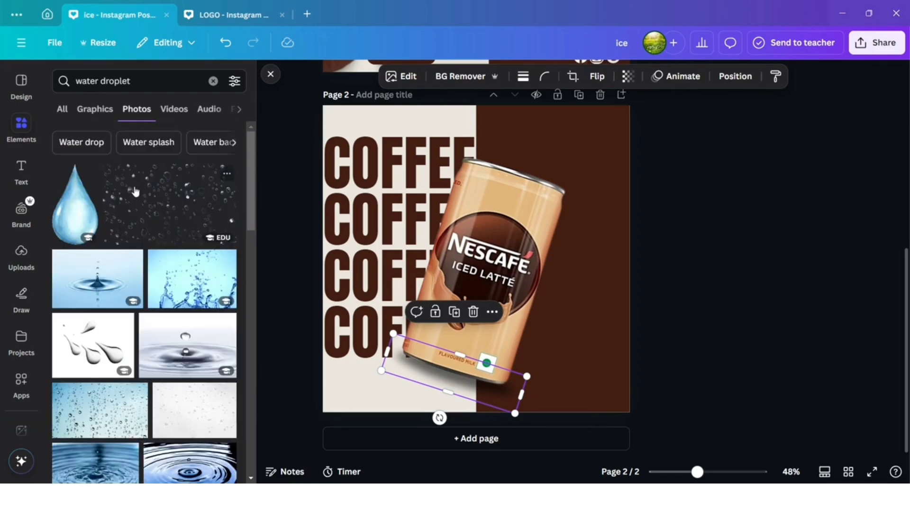
click(171, 222)
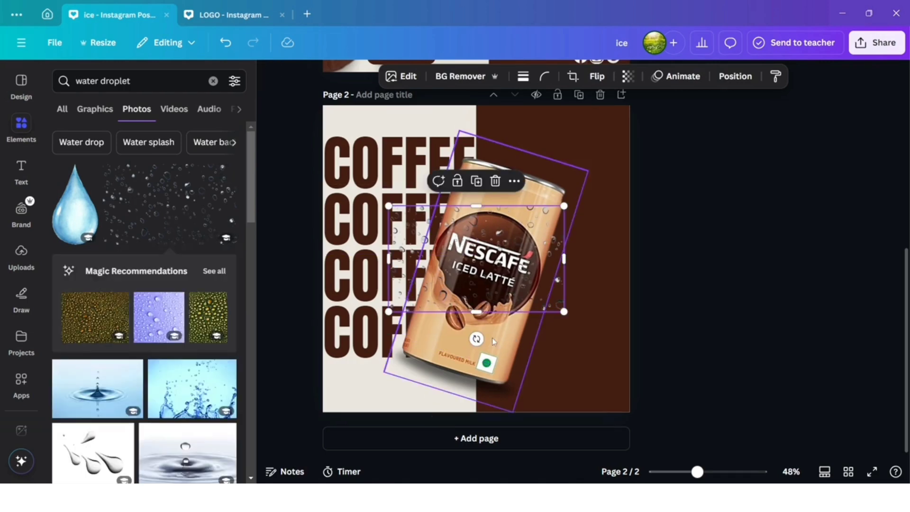
Step: Rotate the droplet image upright to match the can's tilt and enlarge it until it covers the whole can
drag(476, 339, 542, 282)
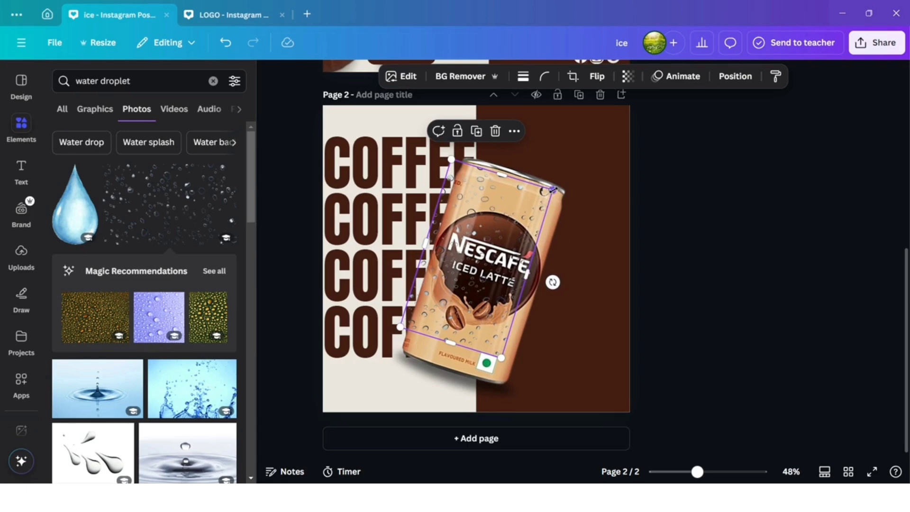
drag(568, 183, 581, 171)
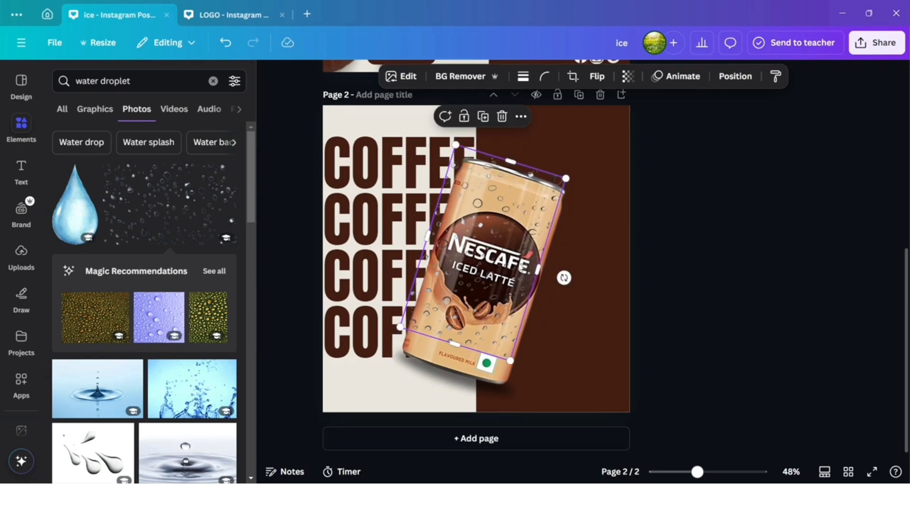
drag(455, 354, 450, 376)
drag(463, 335, 467, 334)
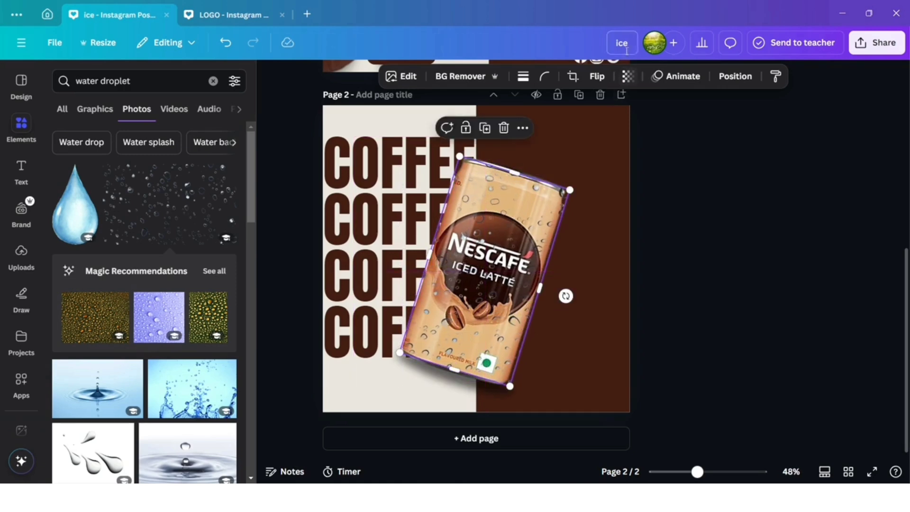
Step: Lower the droplet overlay's transparency value to just under 60 and deselect it
click(628, 76)
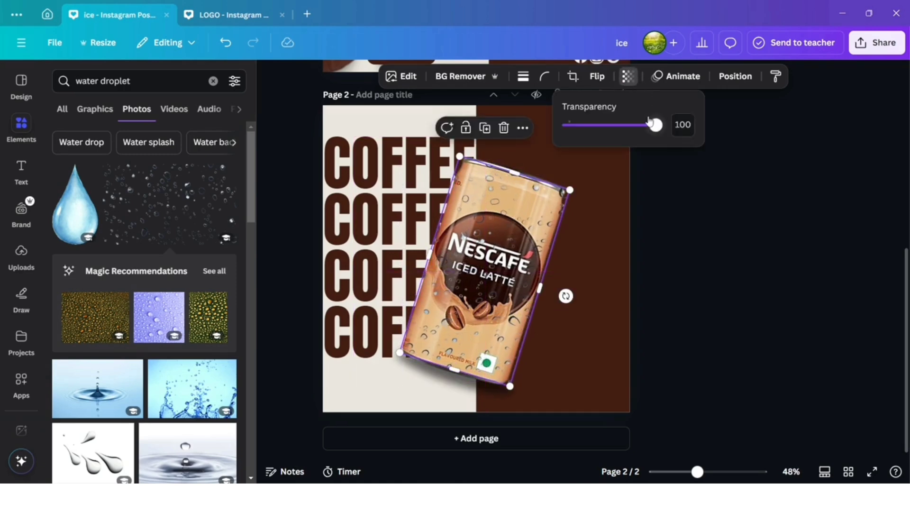
drag(656, 124, 621, 138)
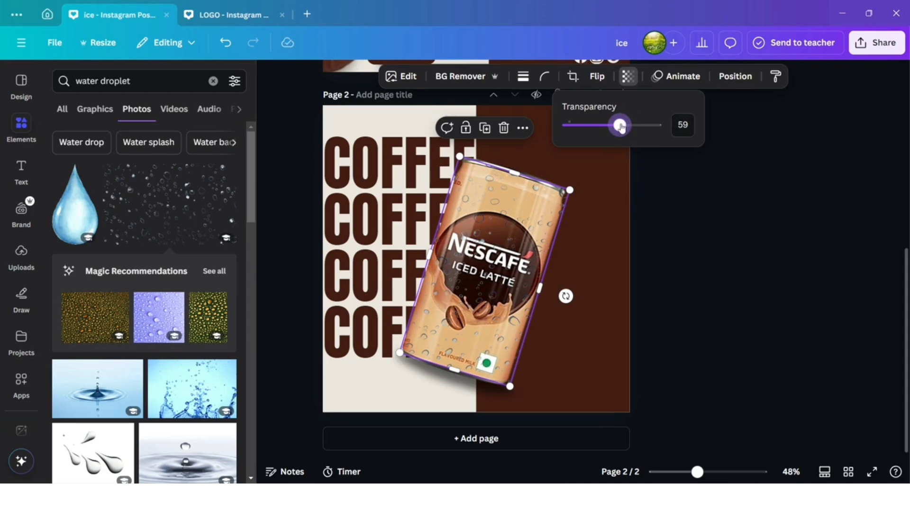
drag(622, 126, 616, 129)
click(716, 280)
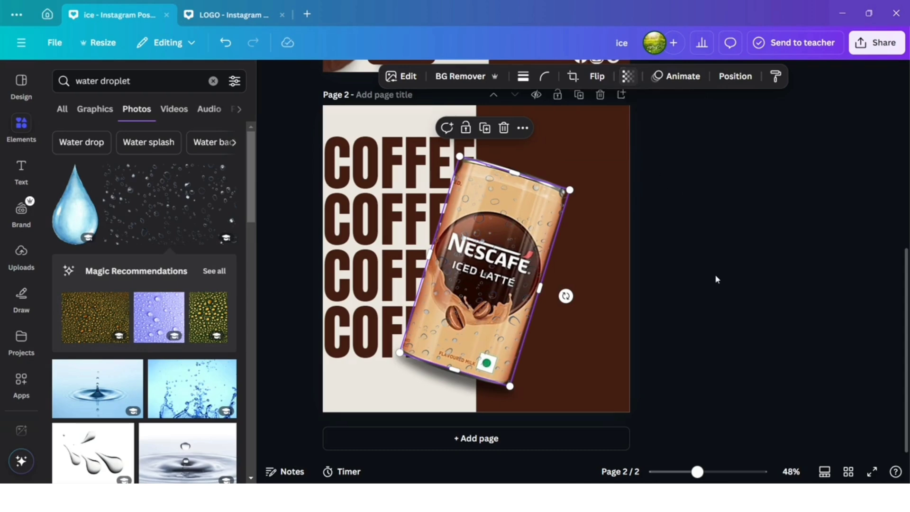
click(715, 279)
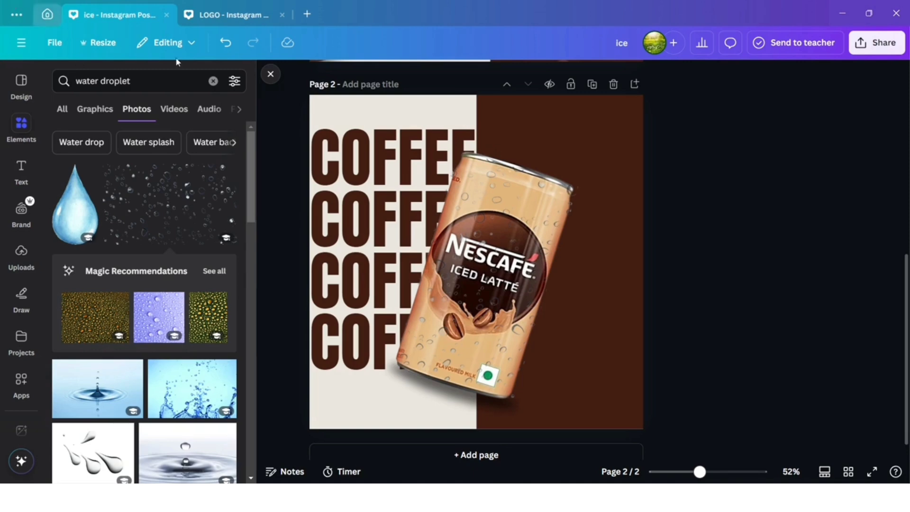
Step: Search the element photos for chocalate splash and insert the wide splash with thin scattered streams
click(213, 81)
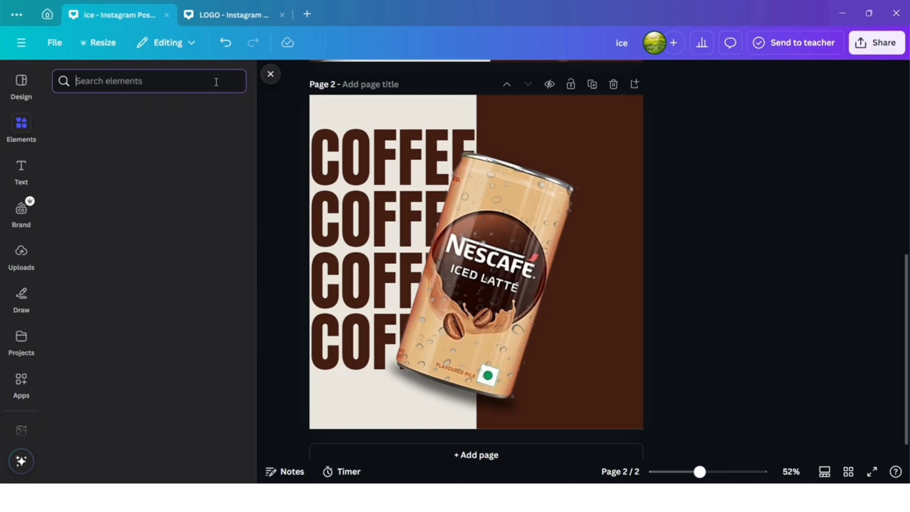
text(CH)
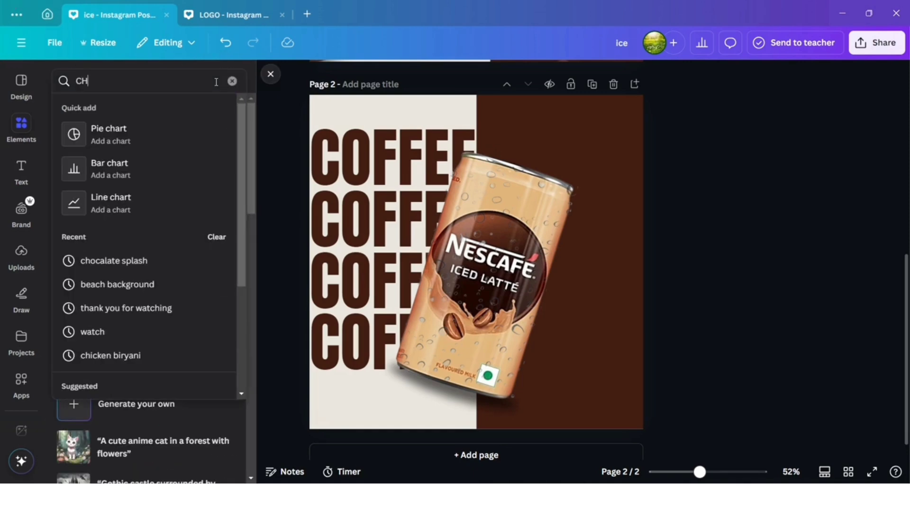
text(R)
key(BackSpace)
text(OCALA)
text(TE)
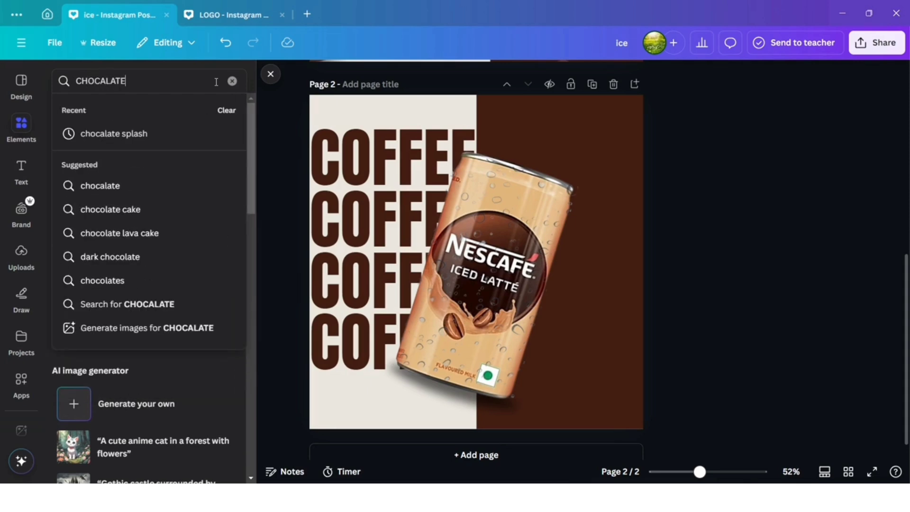
click(140, 133)
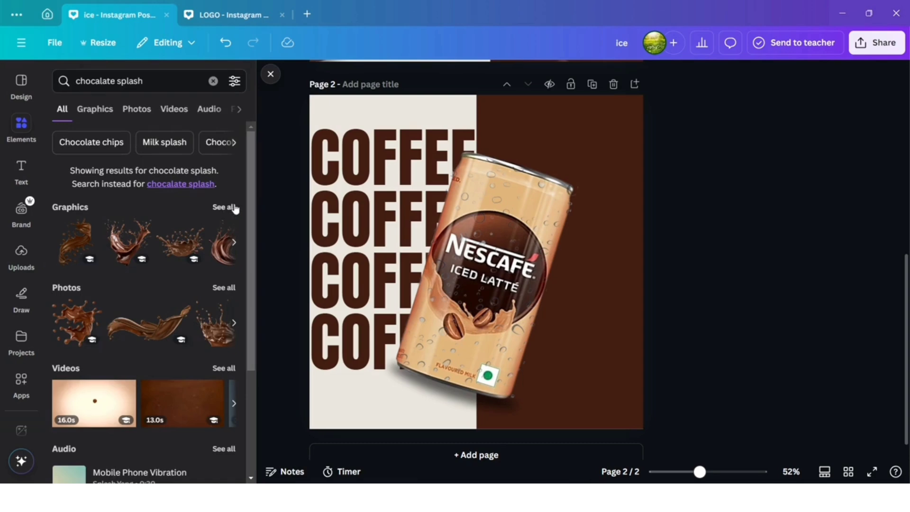
click(234, 207)
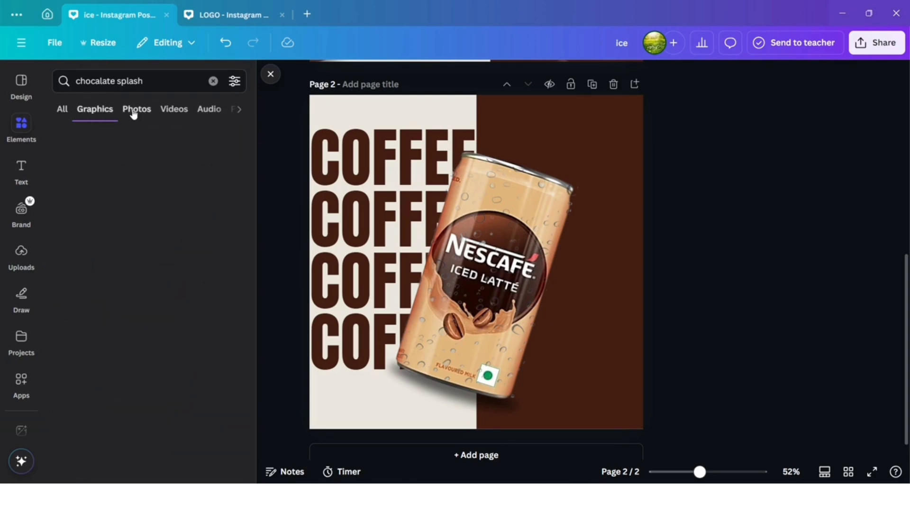
click(133, 112)
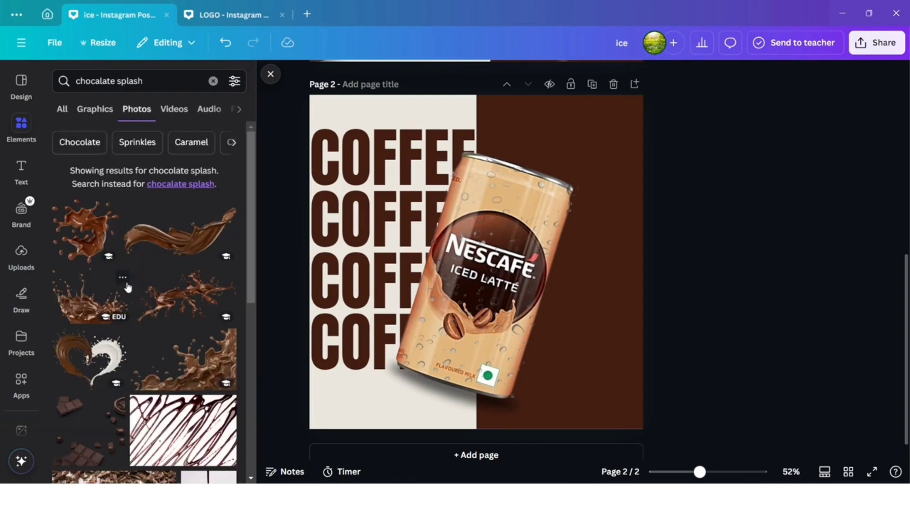
click(180, 304)
Step: Place the chocolate splash across the can's lower half at about X 138, Y 432 px and send it backward behind the can
drag(513, 241, 523, 286)
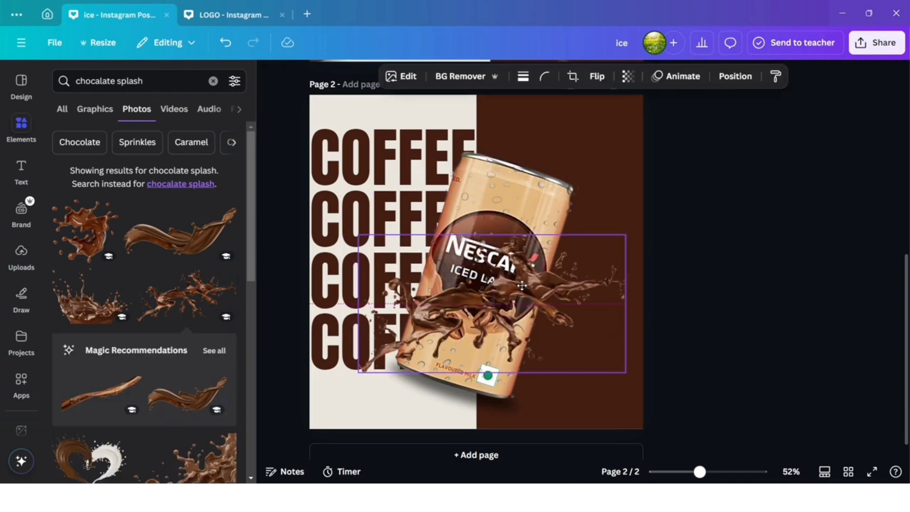
drag(522, 285, 516, 280)
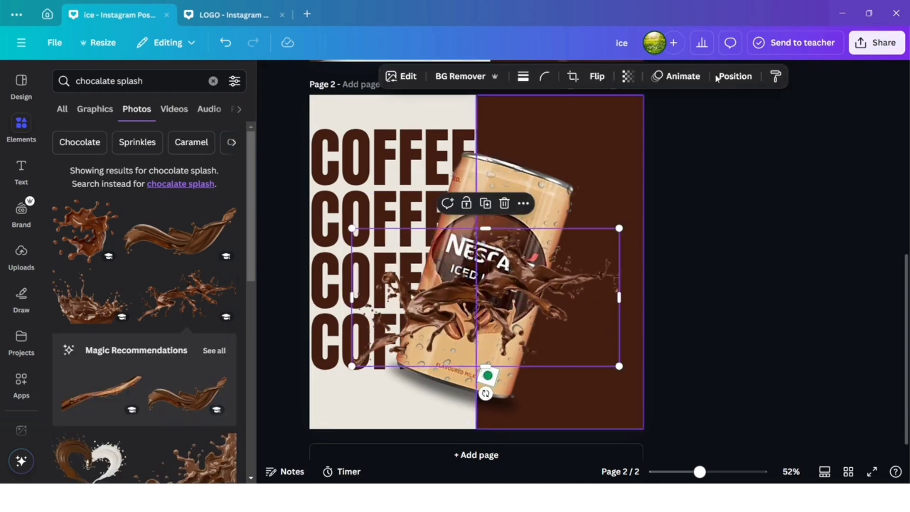
click(740, 78)
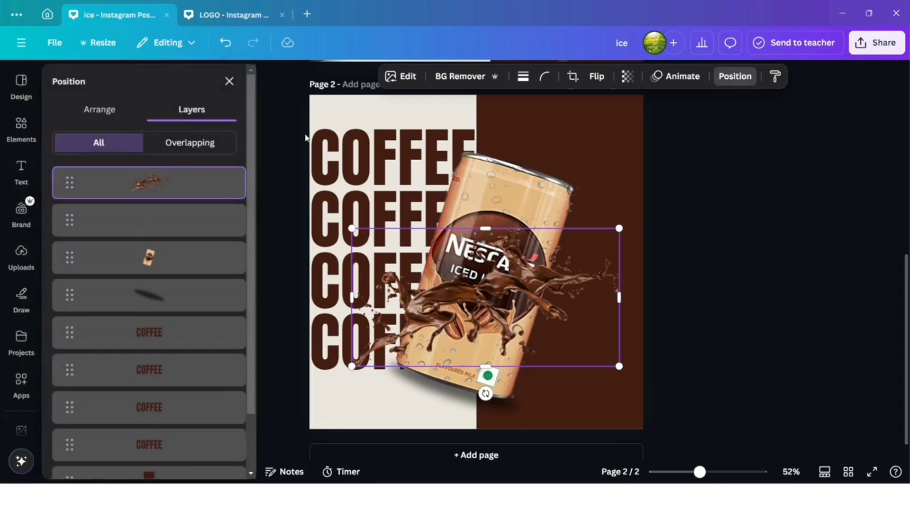
click(105, 114)
click(196, 147)
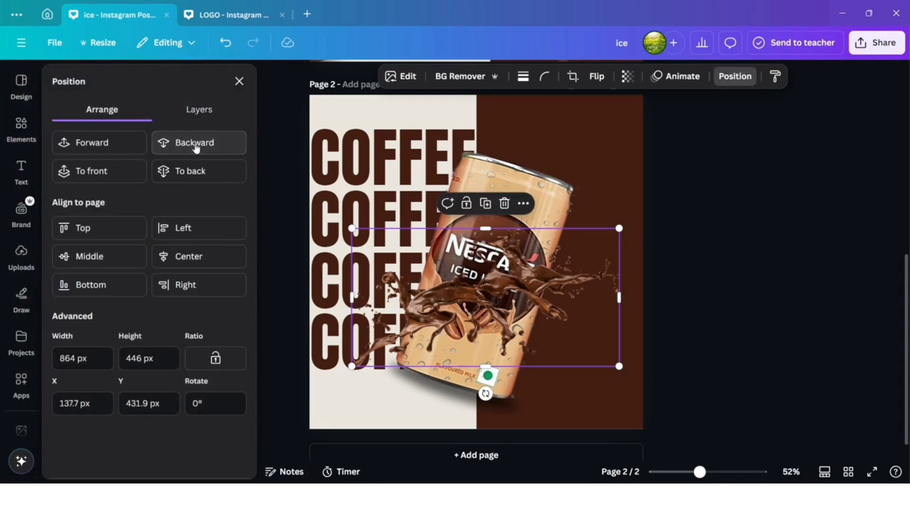
click(196, 148)
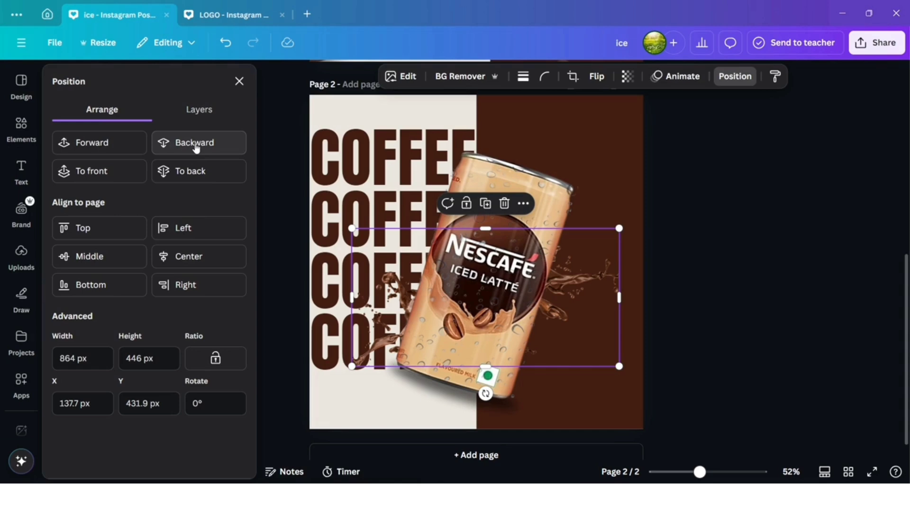
Step: Search the element graphics for discount and insert the plain gold round badge with a serrated edge
click(21, 124)
click(212, 82)
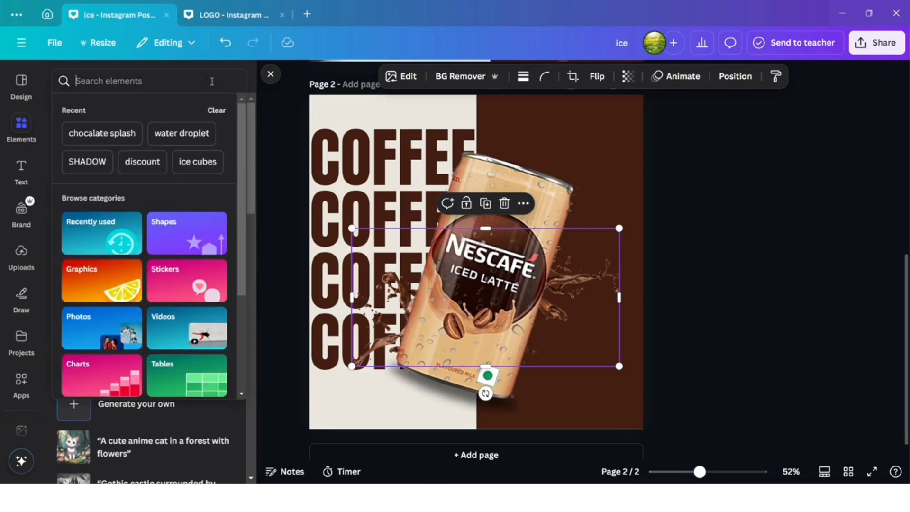
text(DI)
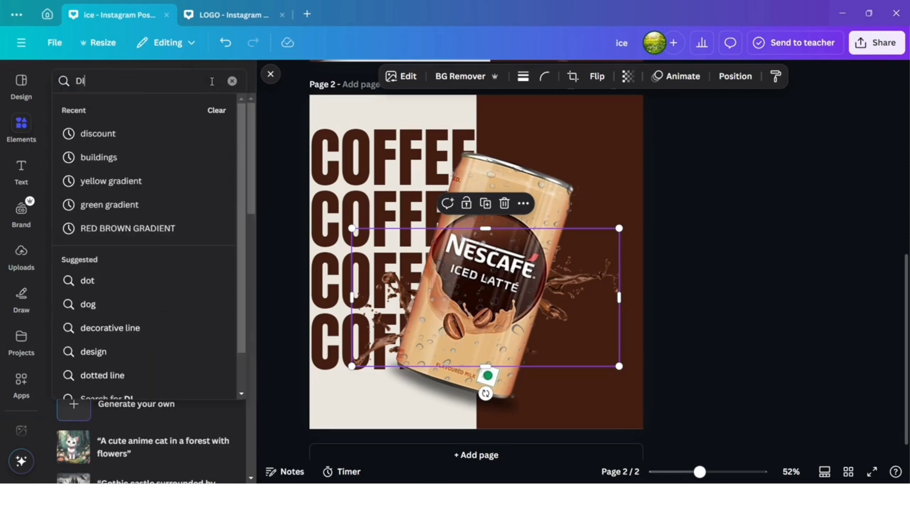
text(SCO)
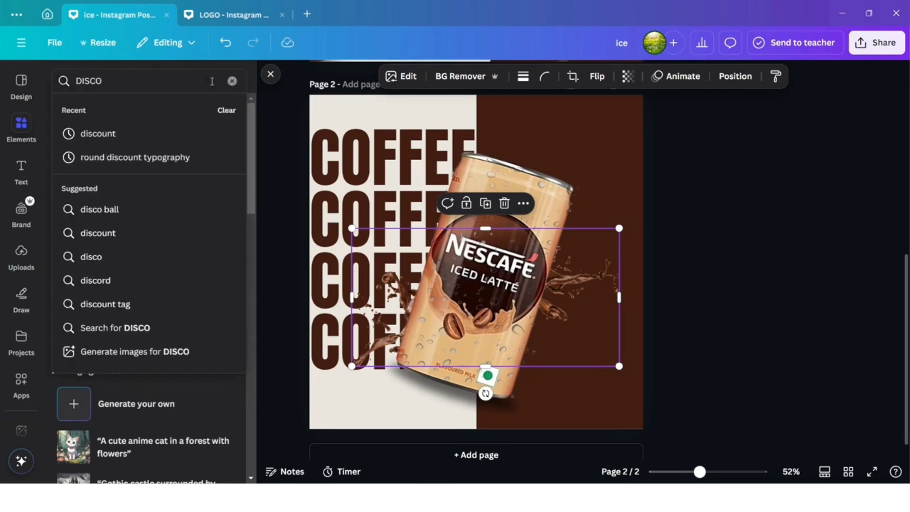
click(122, 133)
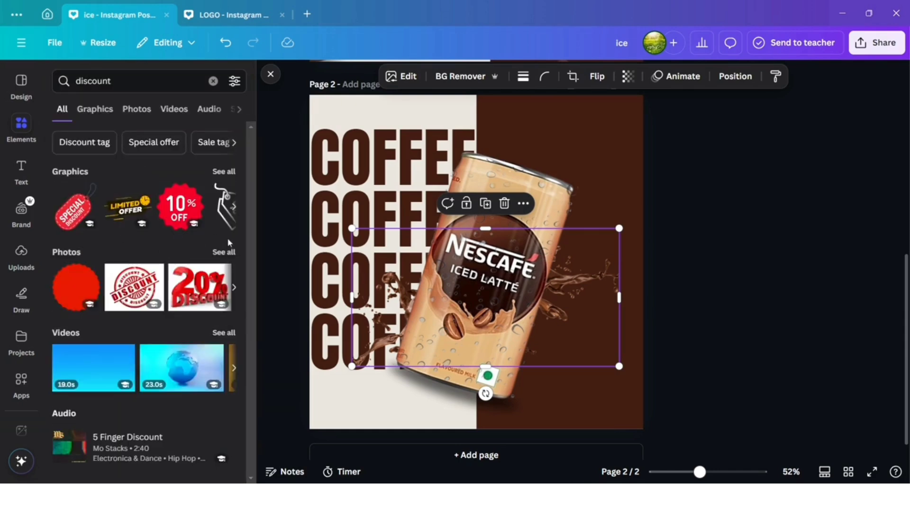
click(225, 252)
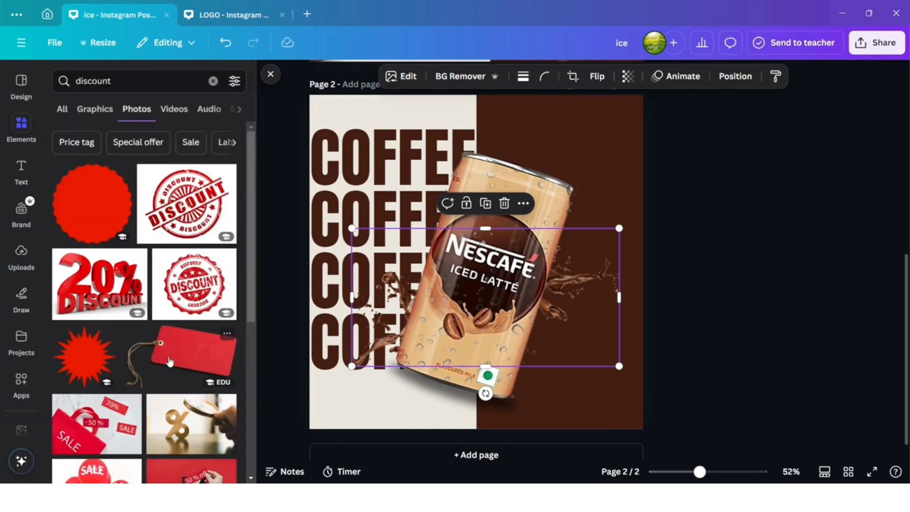
click(95, 108)
scroll(183, 374, down, 5)
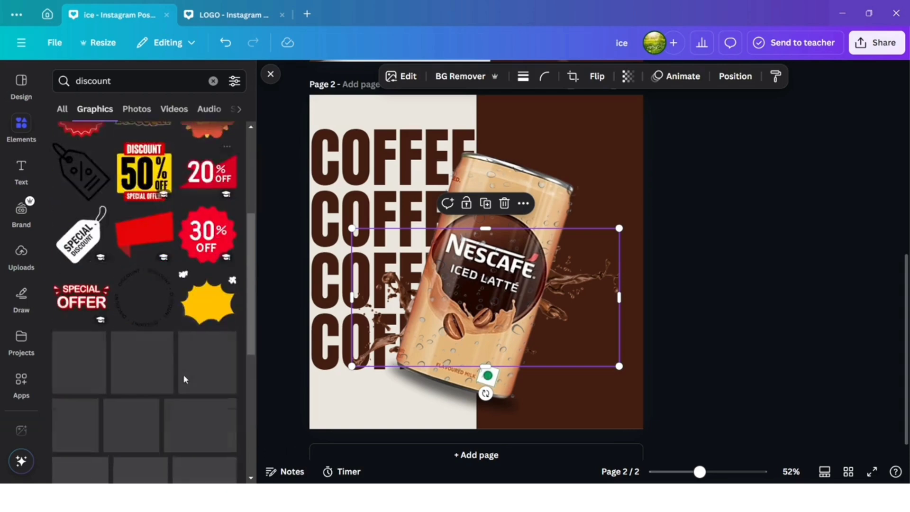
scroll(184, 375, down, 3)
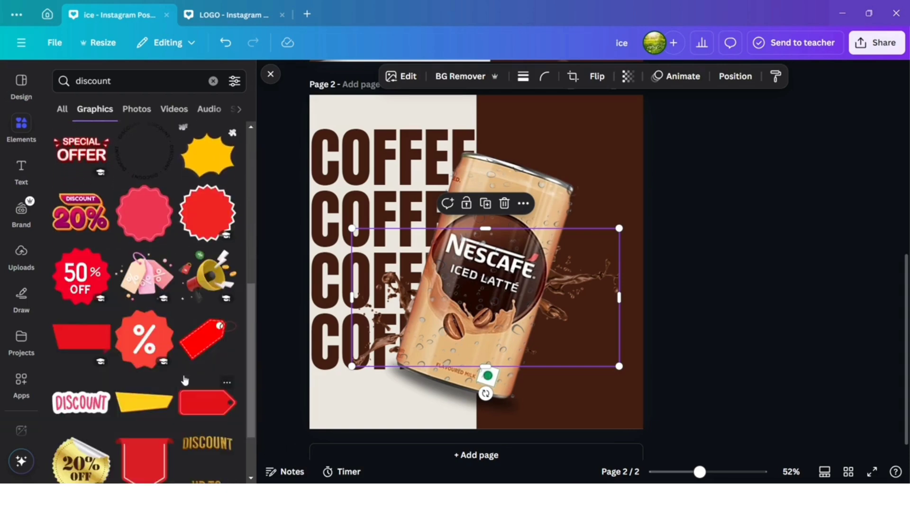
scroll(185, 380, down, 4)
scroll(185, 380, down, 3)
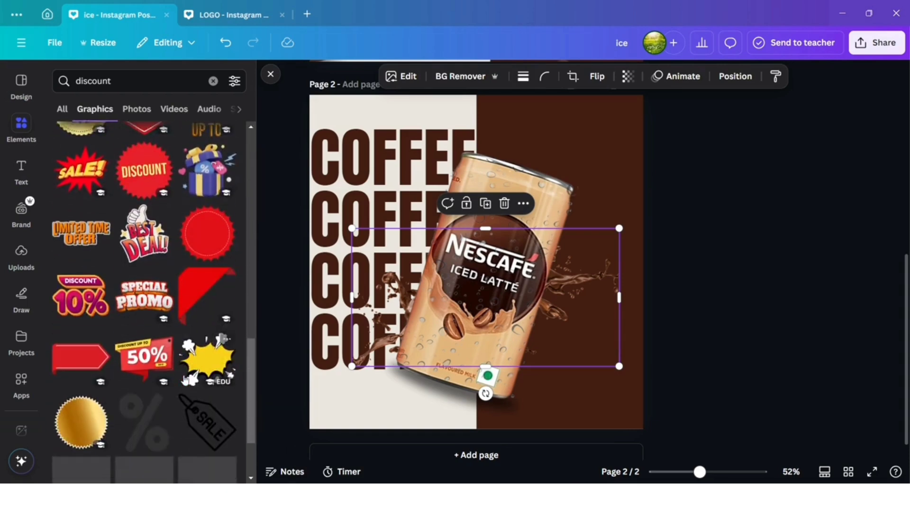
scroll(80, 407, down, 3)
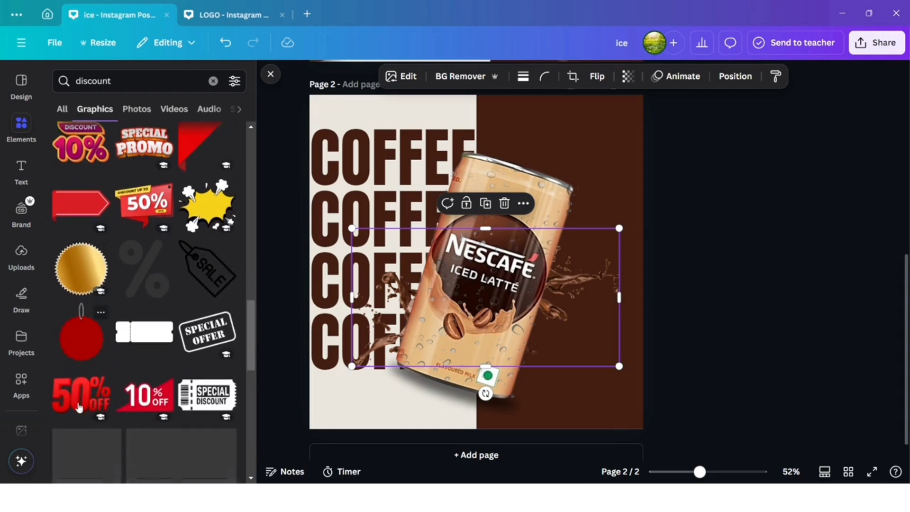
click(81, 267)
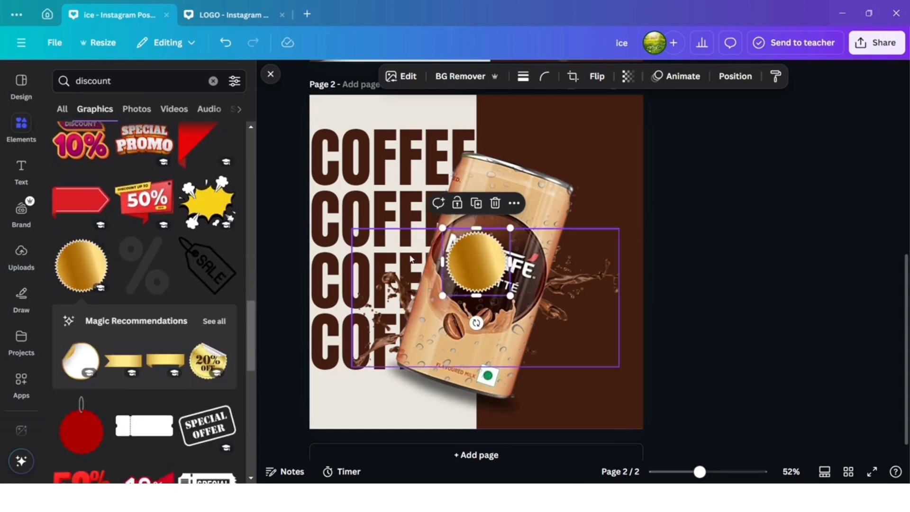
Step: Apply a custom Duotone to the badge, sampling beige from the can for the highlights and #E1B77C for the shadows
click(406, 78)
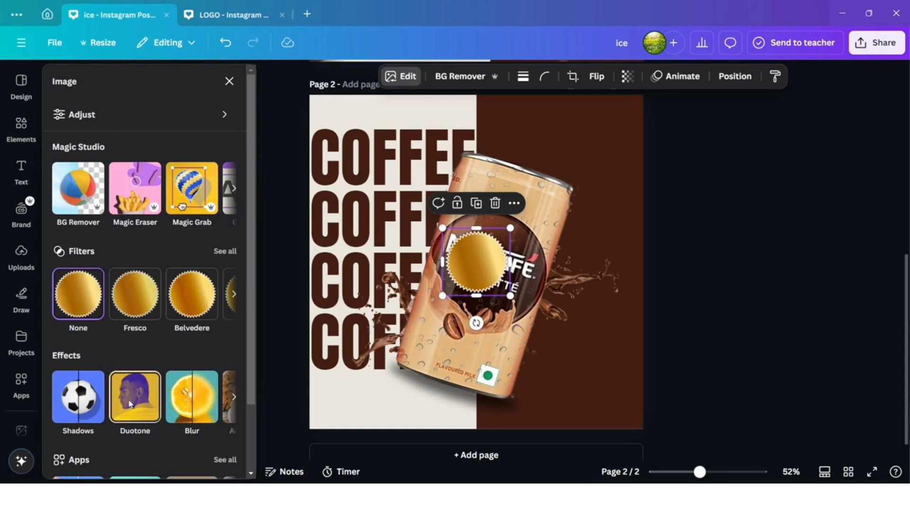
click(131, 404)
click(83, 220)
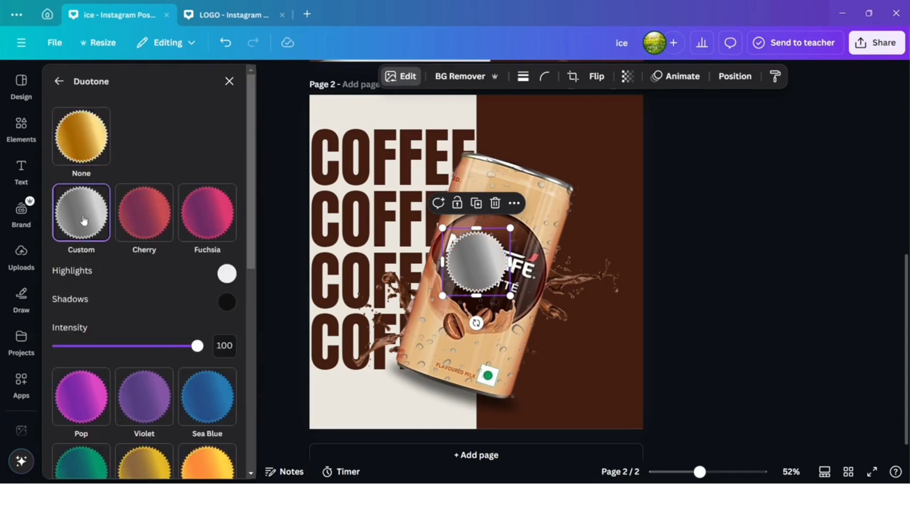
click(225, 275)
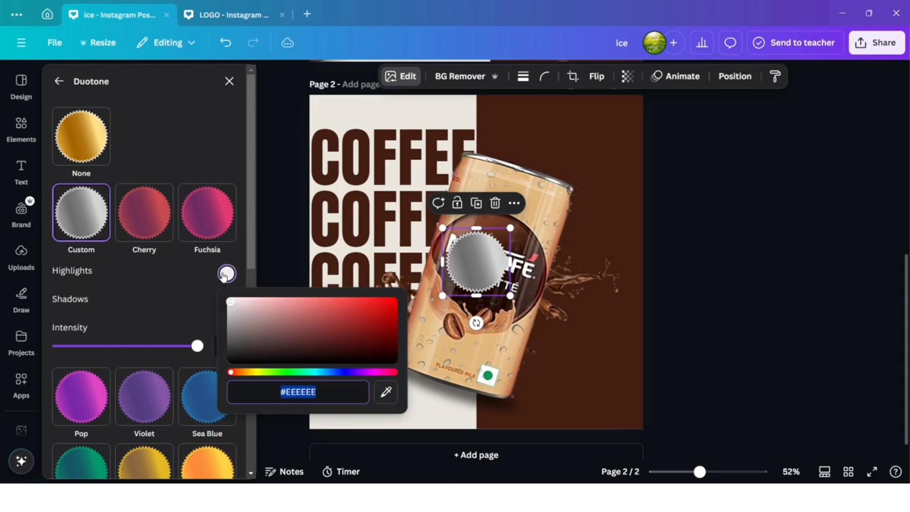
click(385, 391)
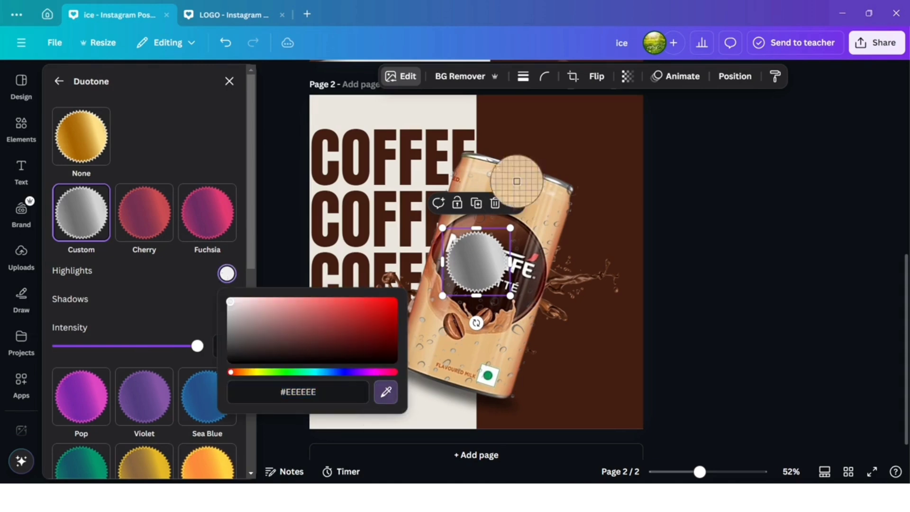
click(545, 210)
click(193, 297)
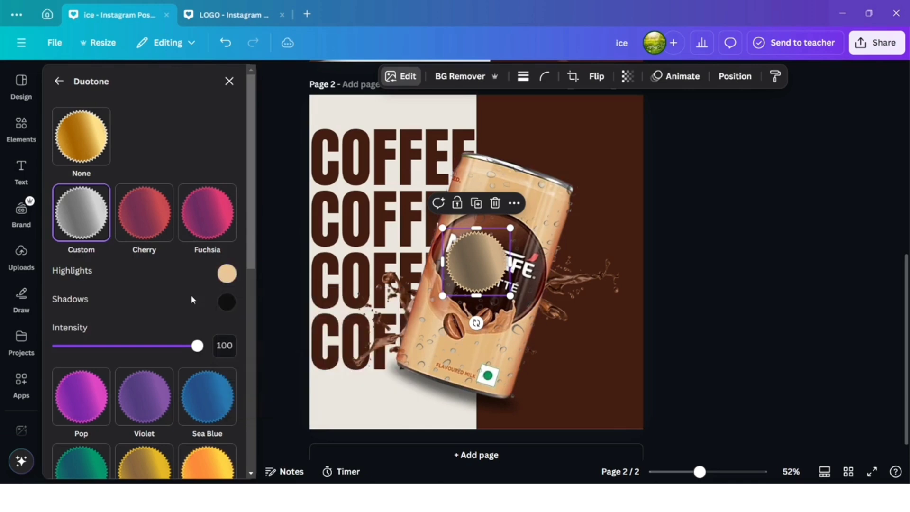
click(231, 305)
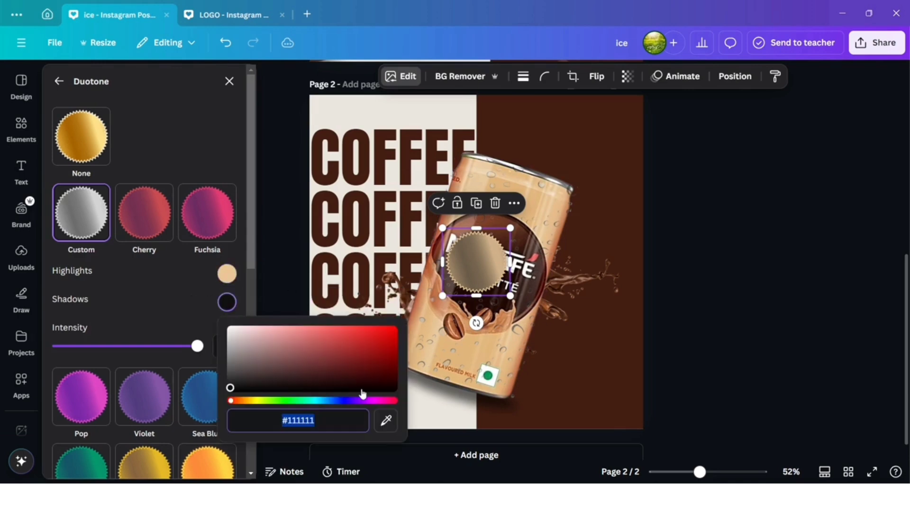
click(386, 420)
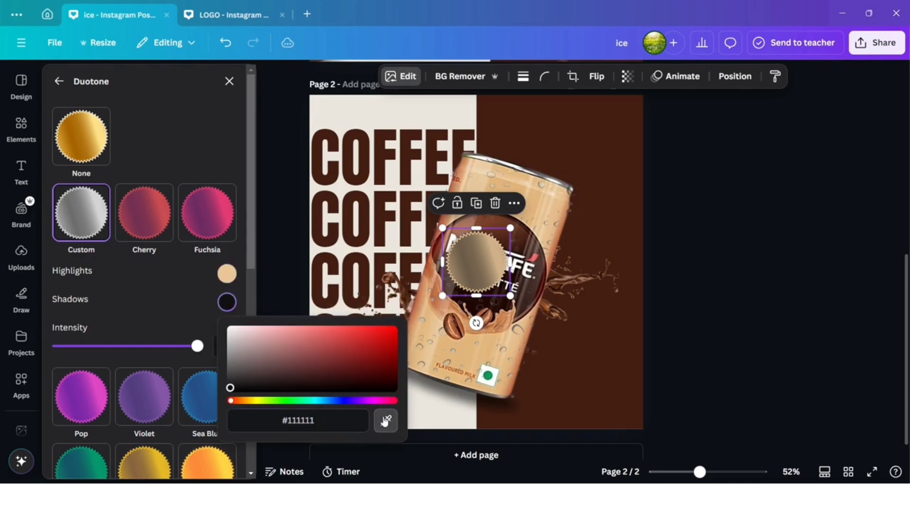
click(538, 203)
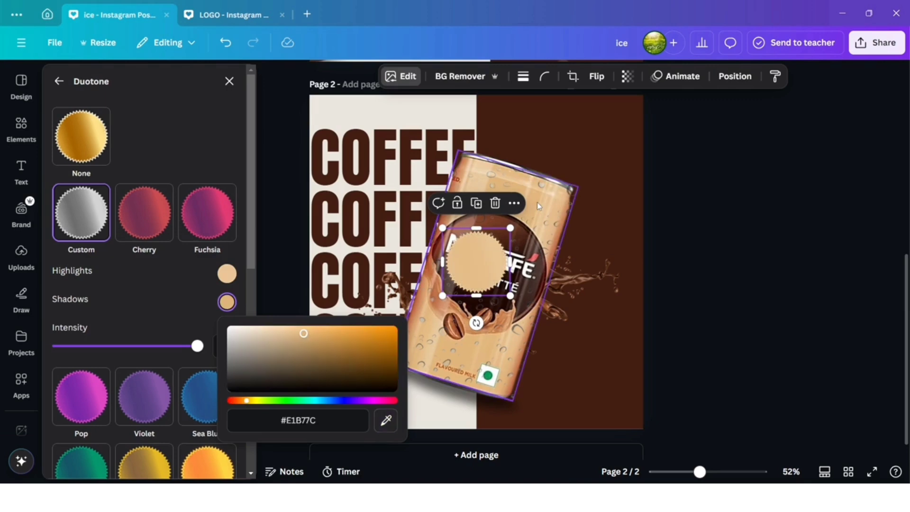
Step: Move the badge to the can's upper-right edge at about X 754, Y 220 px and send it one level backward
drag(481, 269, 575, 214)
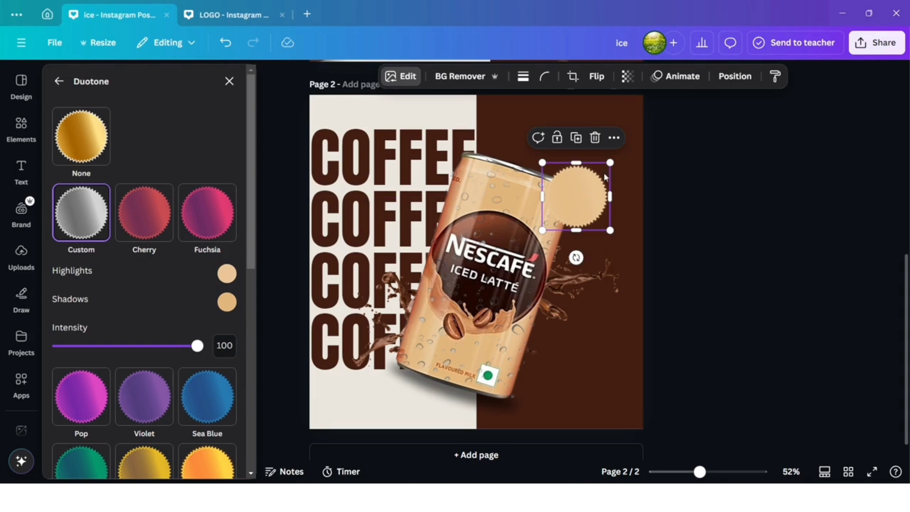
click(735, 76)
click(183, 149)
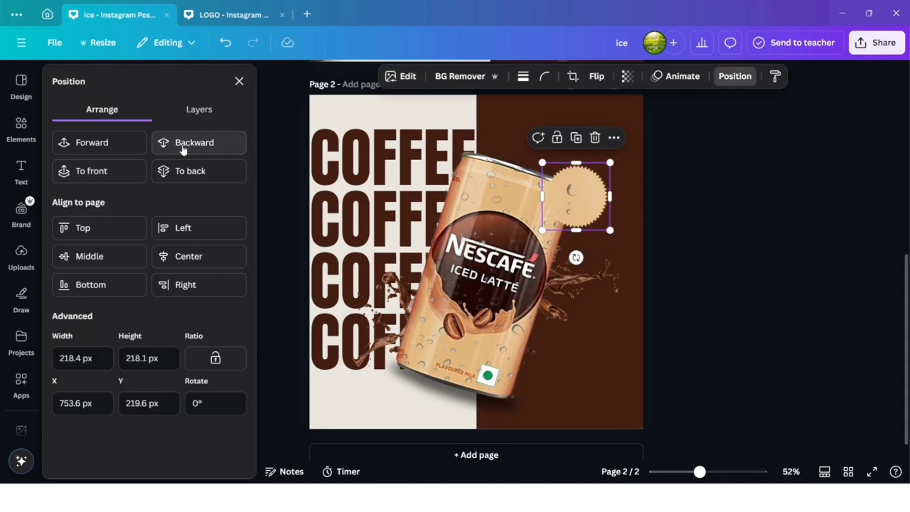
click(470, 221)
drag(582, 187, 572, 194)
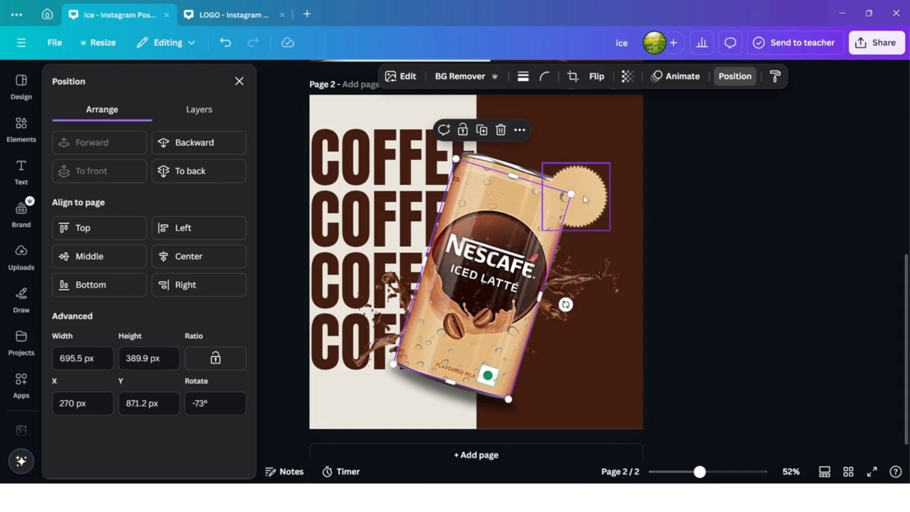
Step: Reorder the badge layer to directly beneath the can and above the splash, and shift the badge slightly outward from the can
click(201, 112)
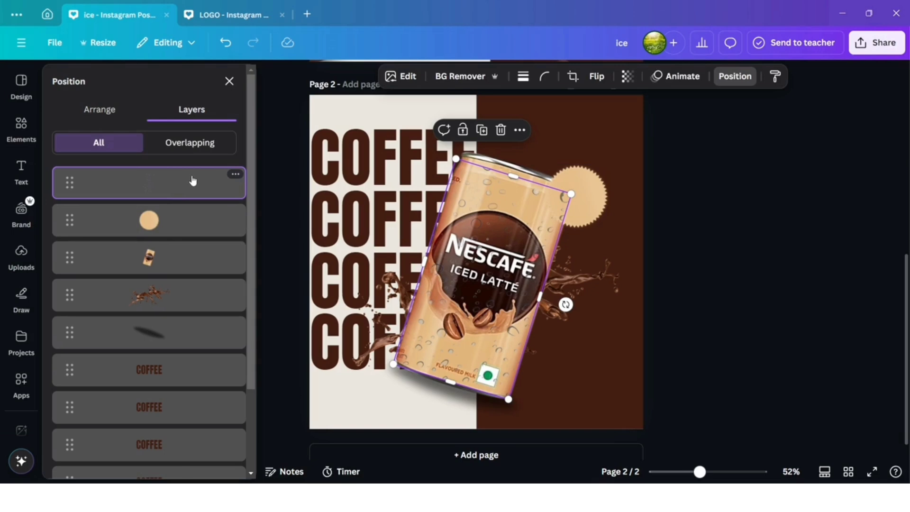
drag(176, 219, 176, 166)
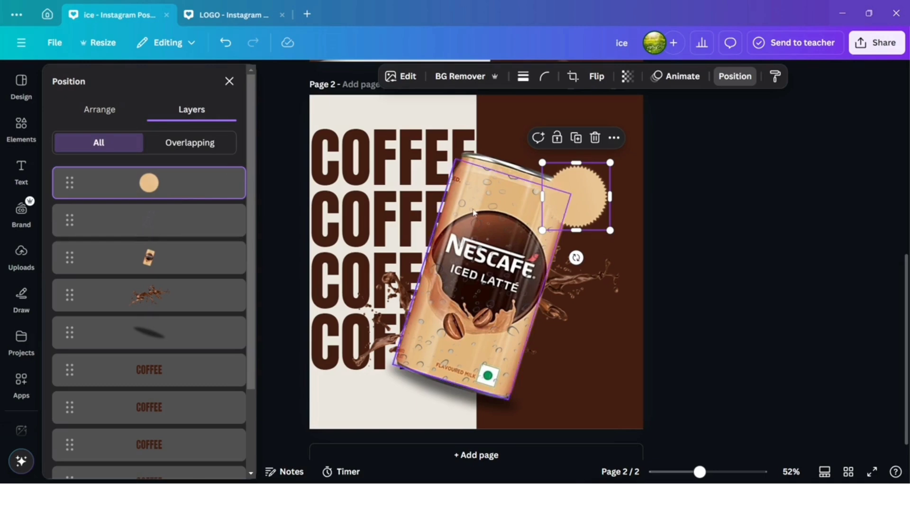
mouse_move(475, 212)
mouse_down()
mouse_move(479, 240)
mouse_move(480, 211)
mouse_up()
drag(204, 186, 186, 276)
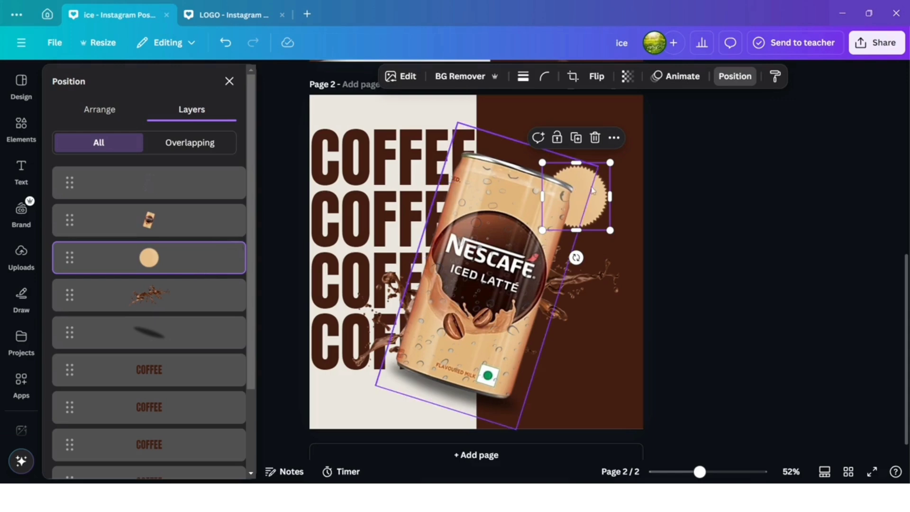
mouse_move(594, 196)
mouse_down()
mouse_move(597, 185)
mouse_move(601, 192)
mouse_up()
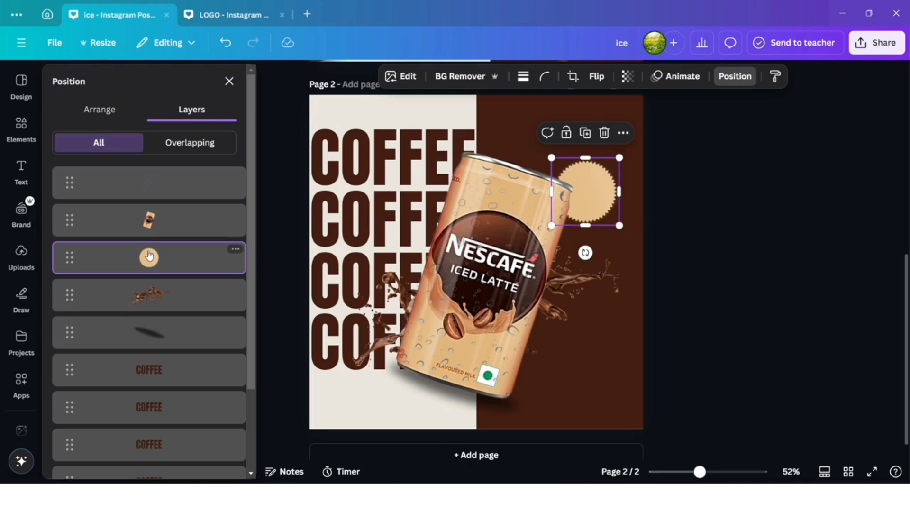
Step: Add a heading reading $9 and place it on the beige badge
click(19, 178)
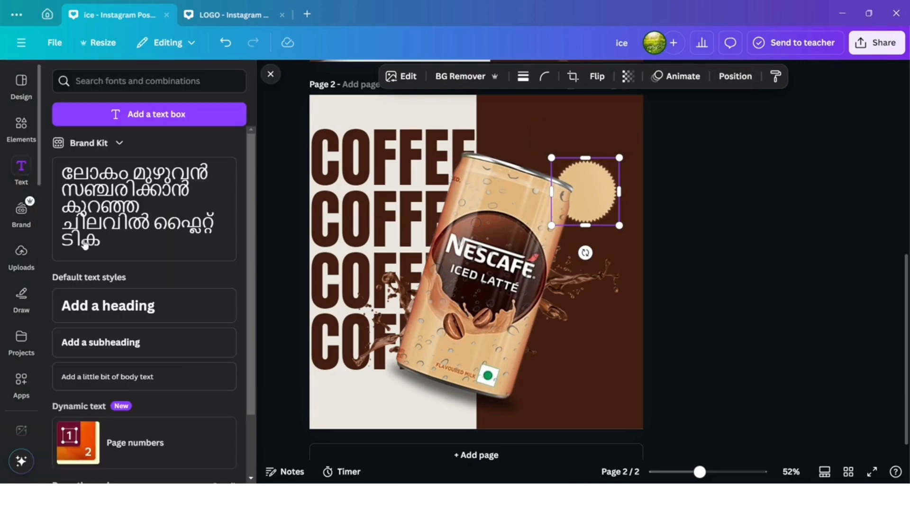
click(182, 322)
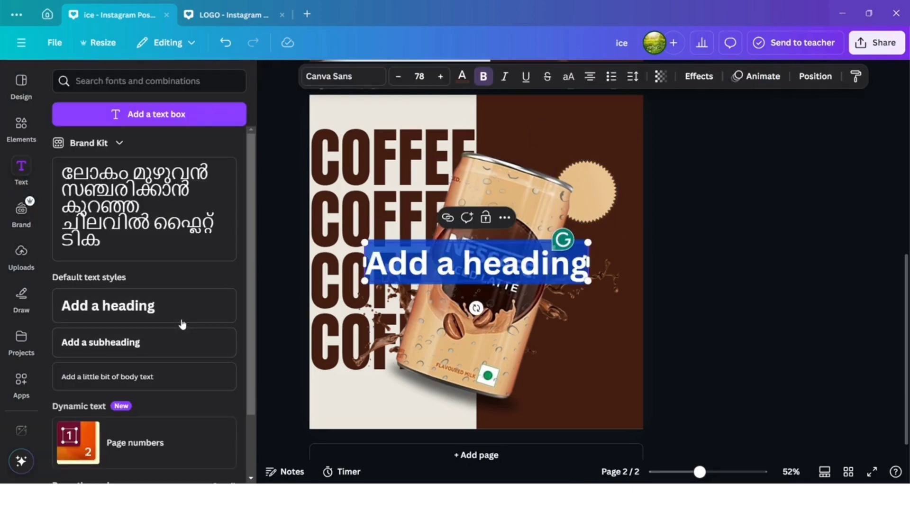
key(BackSpace)
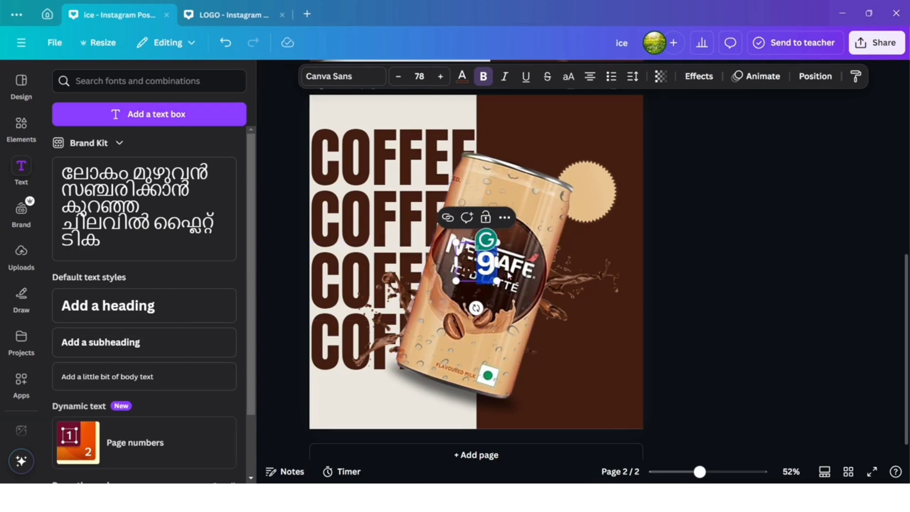
click(481, 265)
drag(480, 263, 593, 184)
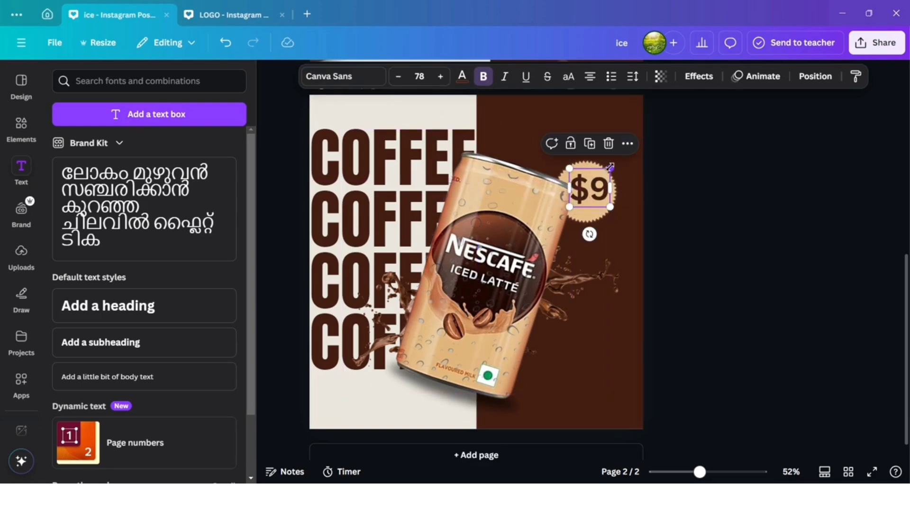
Step: Shrink the $9 price text to size 68.7 and center it on the badge
drag(609, 168, 597, 200)
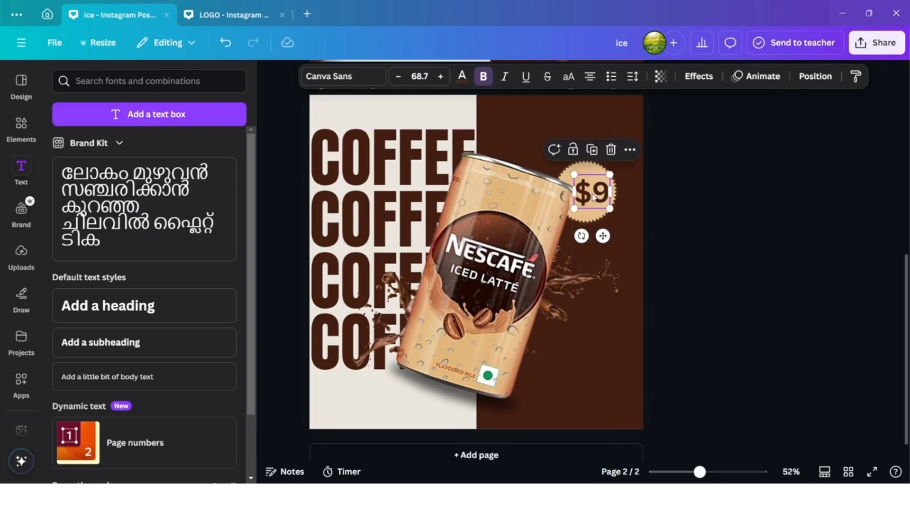
click(702, 217)
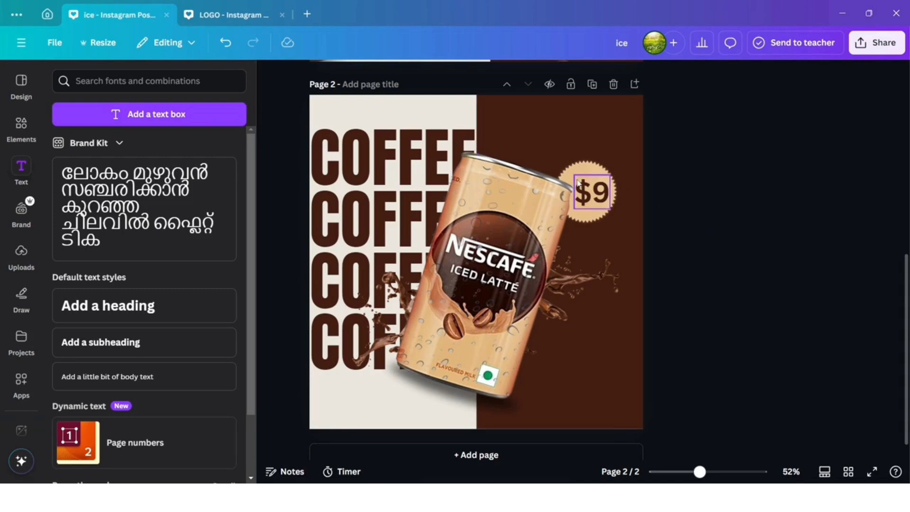
drag(591, 191, 589, 190)
click(478, 92)
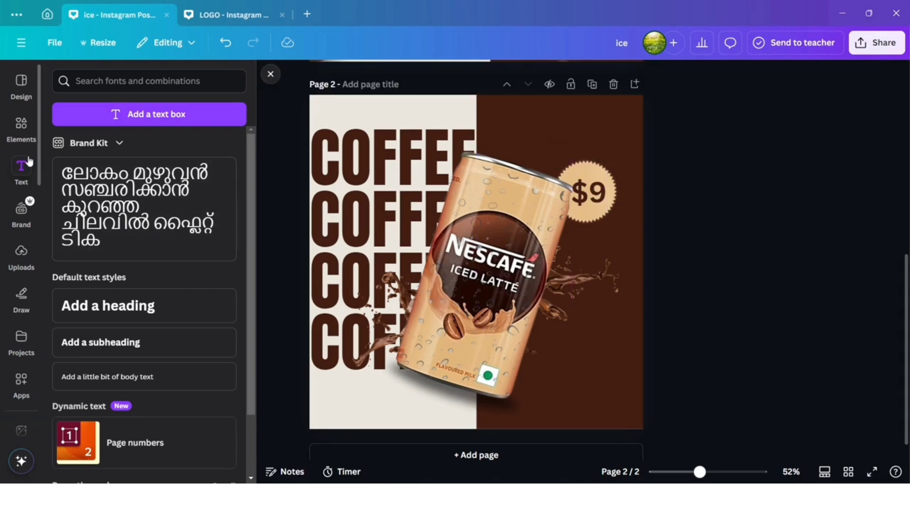
Step: Search the elements for coffee beans and add the photo of a single dark coffee bean to the post
click(31, 126)
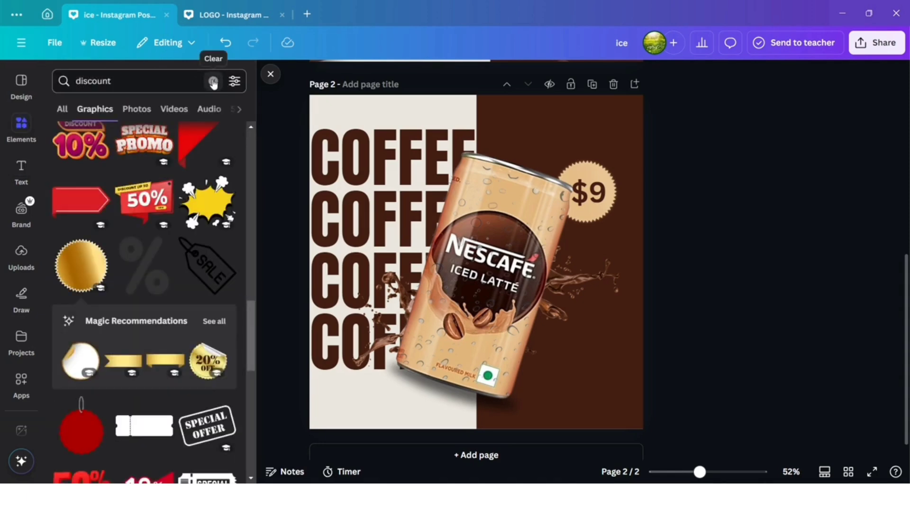
click(210, 81)
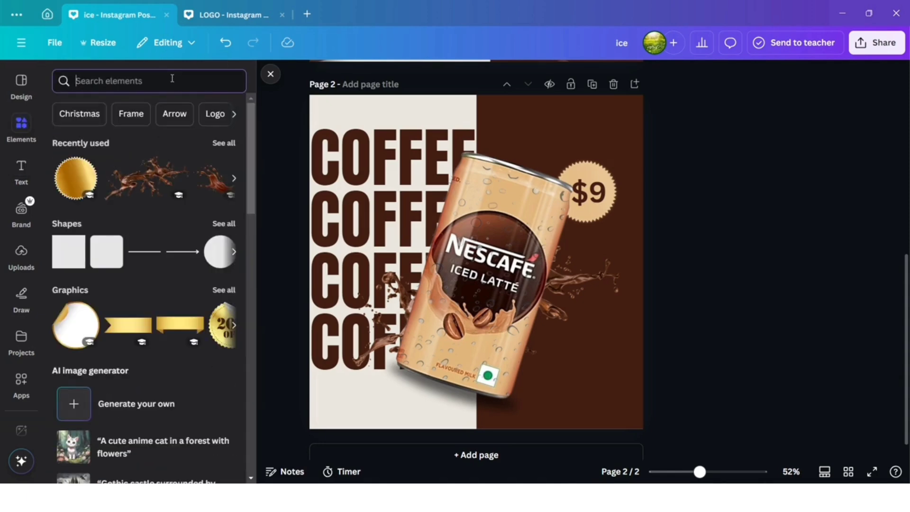
text(BEANS)
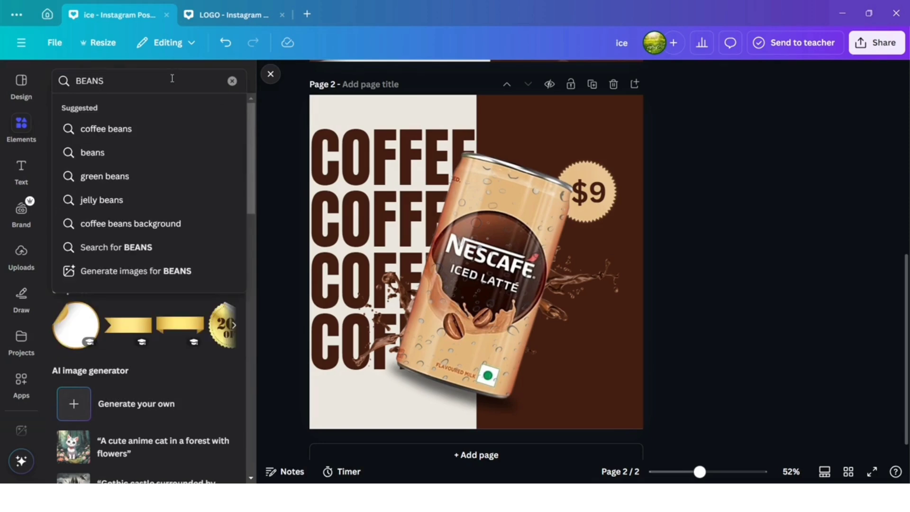
click(128, 129)
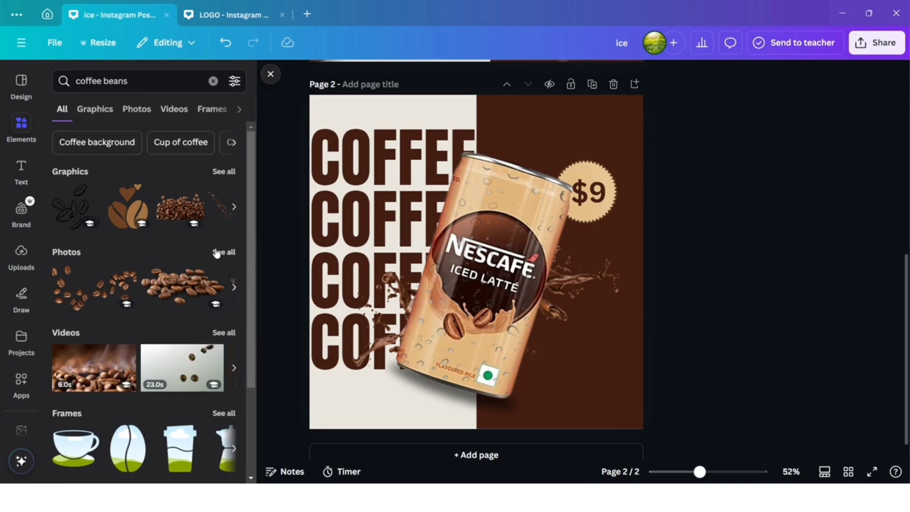
click(217, 253)
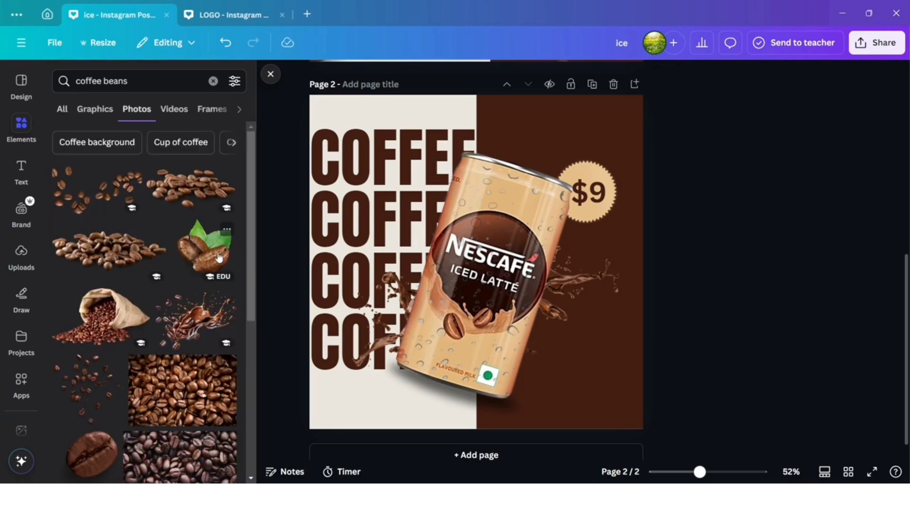
scroll(190, 265, down, 4)
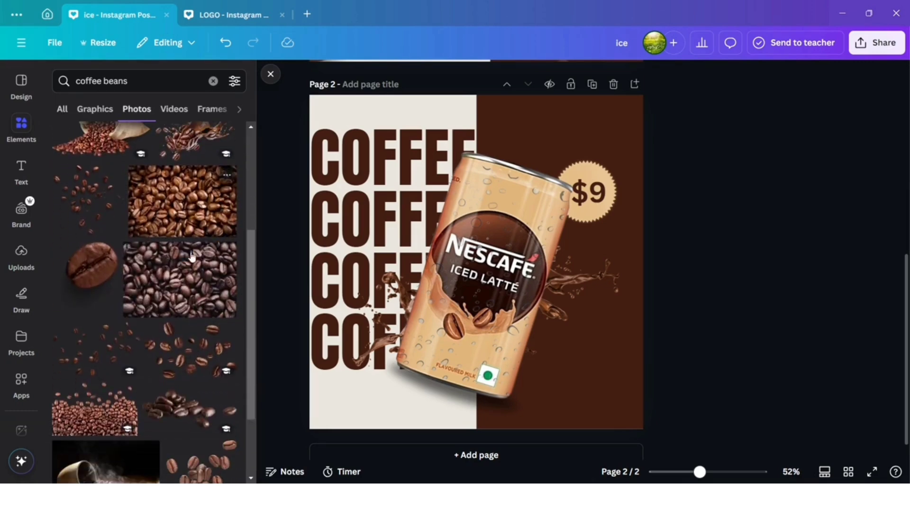
click(88, 260)
Step: Place the coffee bean at the post's lower-left corner, partly off the page edge, and enlarge it slightly
drag(499, 239, 341, 383)
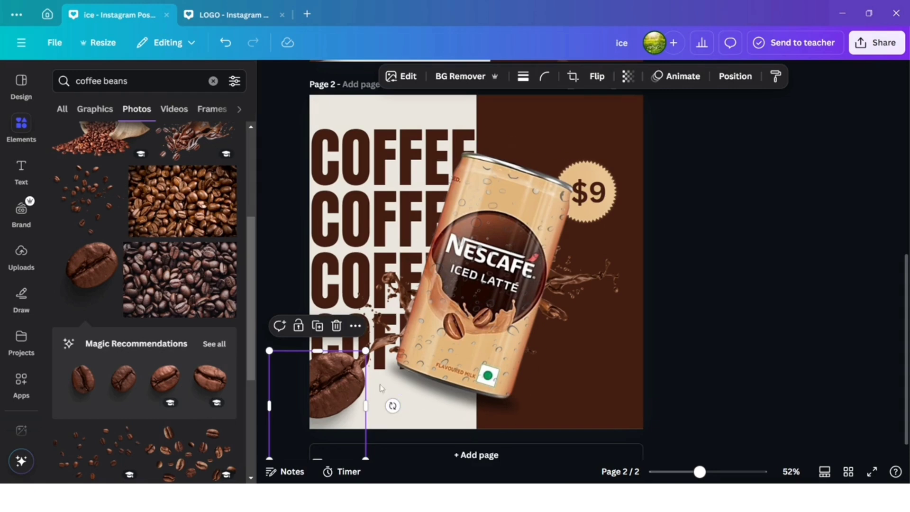
drag(366, 351, 373, 342)
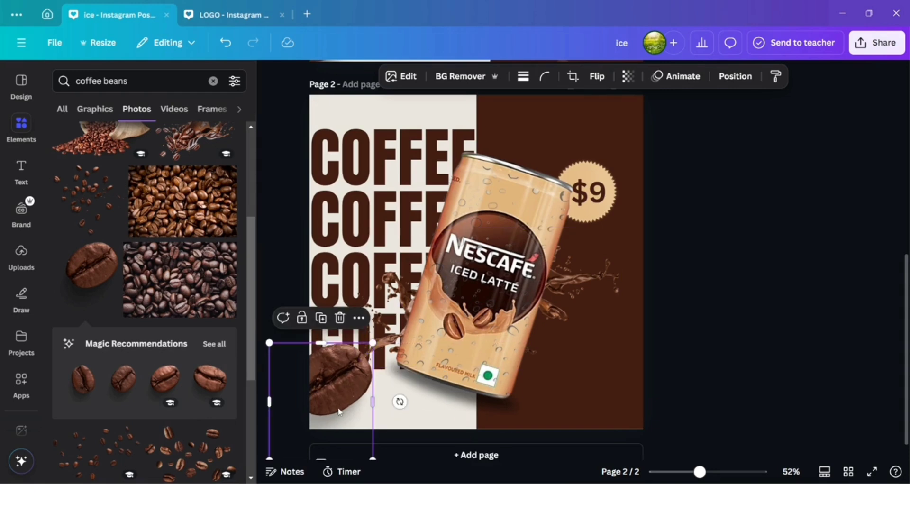
drag(339, 416, 338, 422)
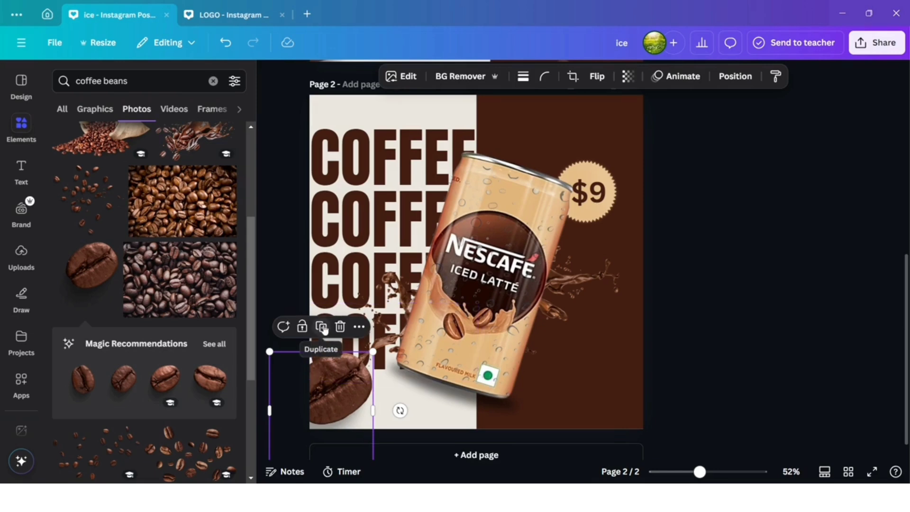
Step: Duplicate the coffee bean, rotate the copy about a quarter turn counterclockwise, shrink it, and place it at the post's right edge beside the splash
click(324, 328)
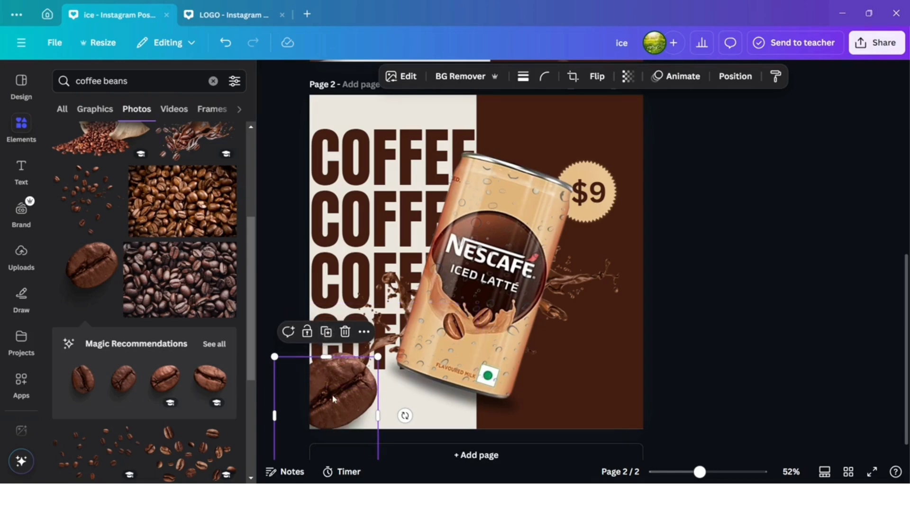
drag(334, 400, 608, 264)
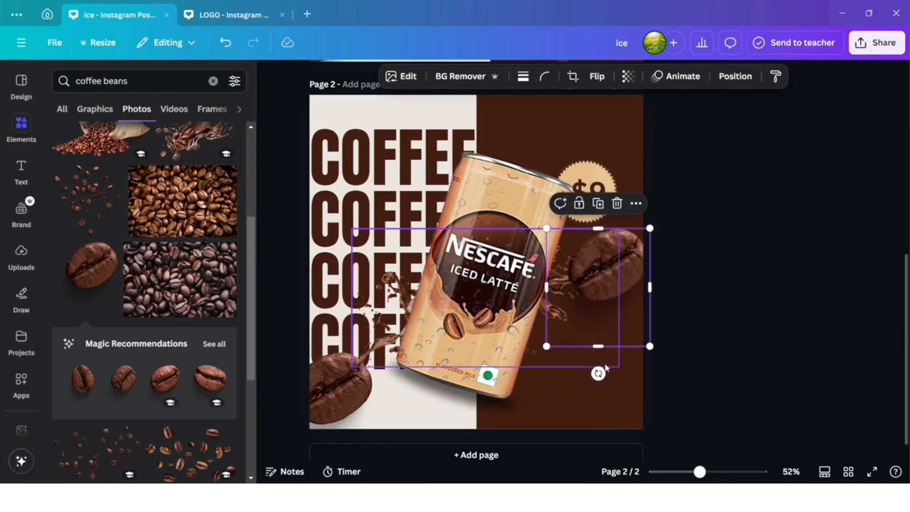
drag(599, 373, 695, 285)
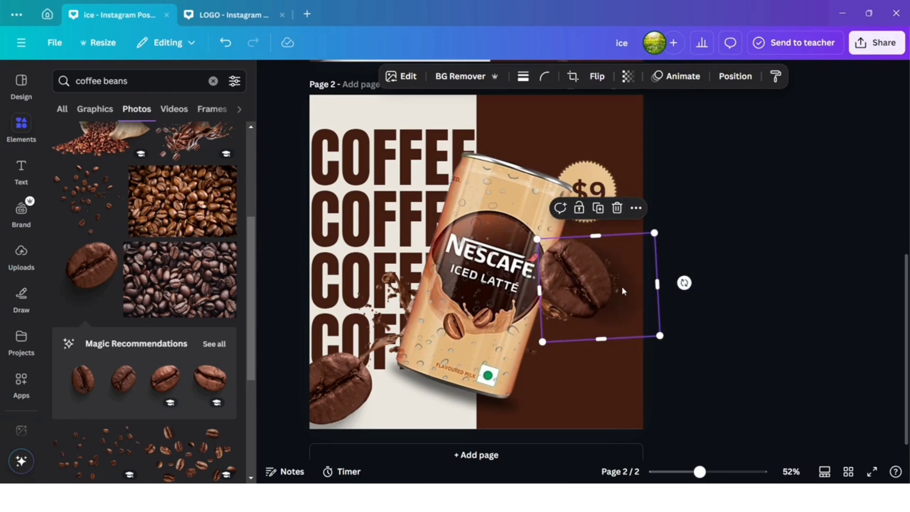
drag(622, 285, 656, 296)
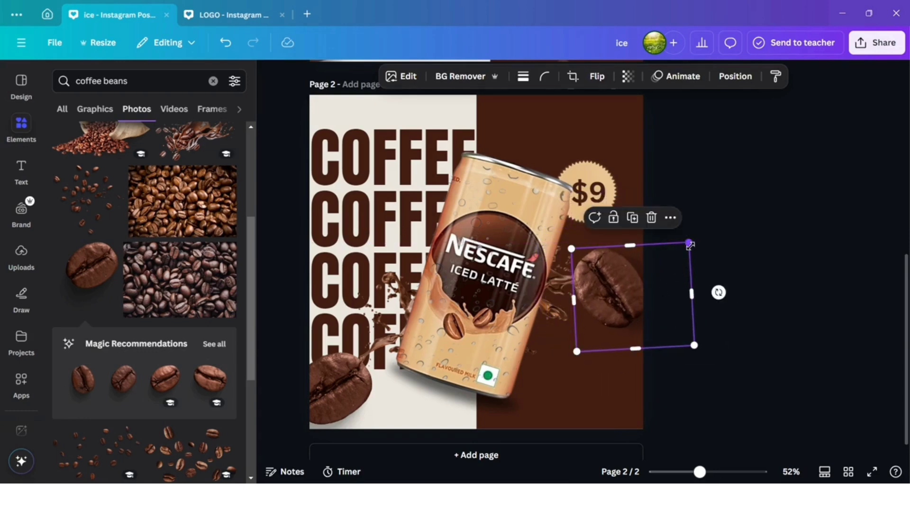
drag(690, 245, 651, 281)
drag(606, 337, 647, 312)
drag(643, 310, 643, 311)
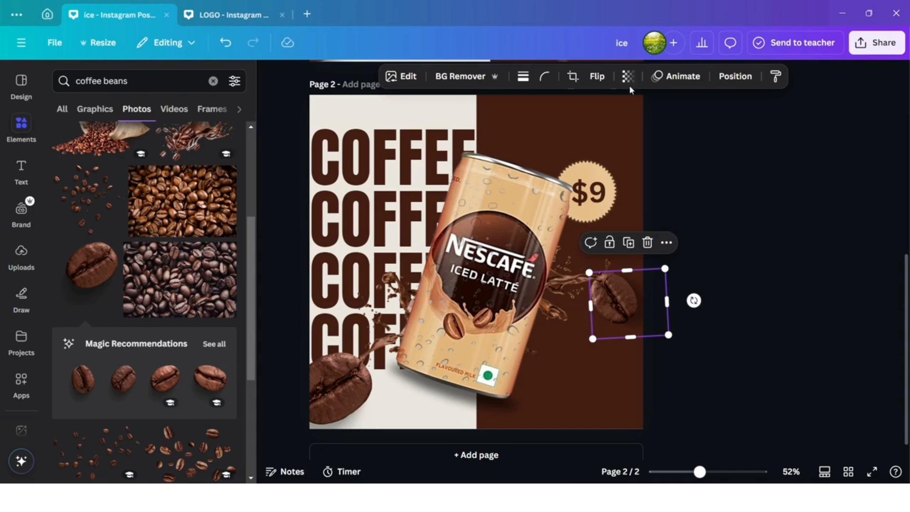
Step: Apply a whole-image blur with intensity 72 to the small coffee bean at the post's right edge
click(410, 77)
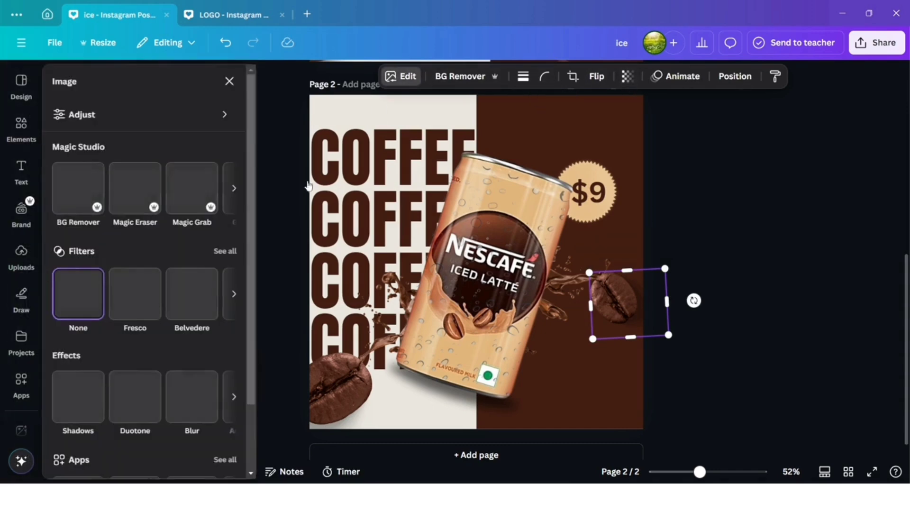
click(194, 394)
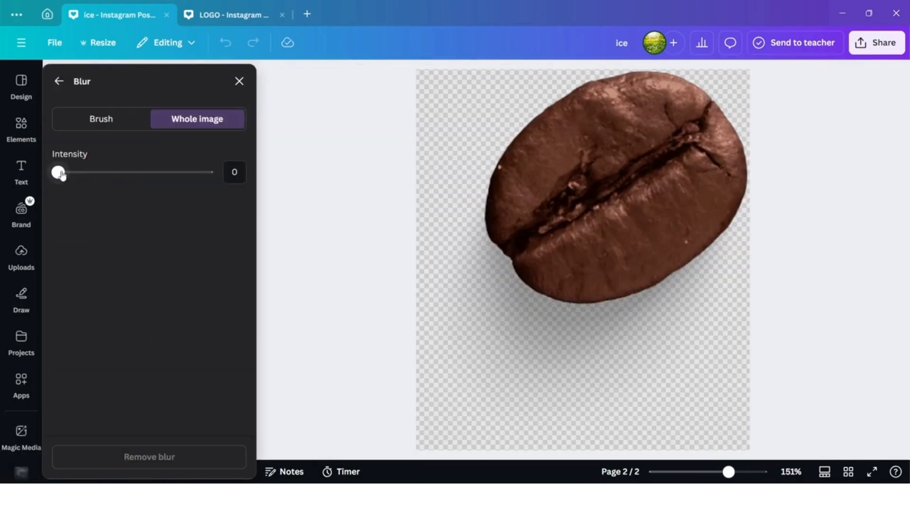
drag(58, 172, 166, 172)
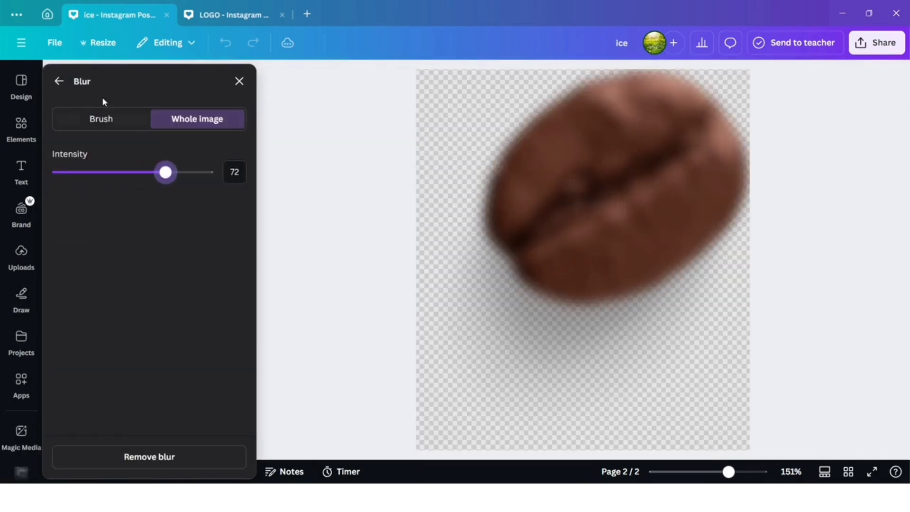
click(59, 81)
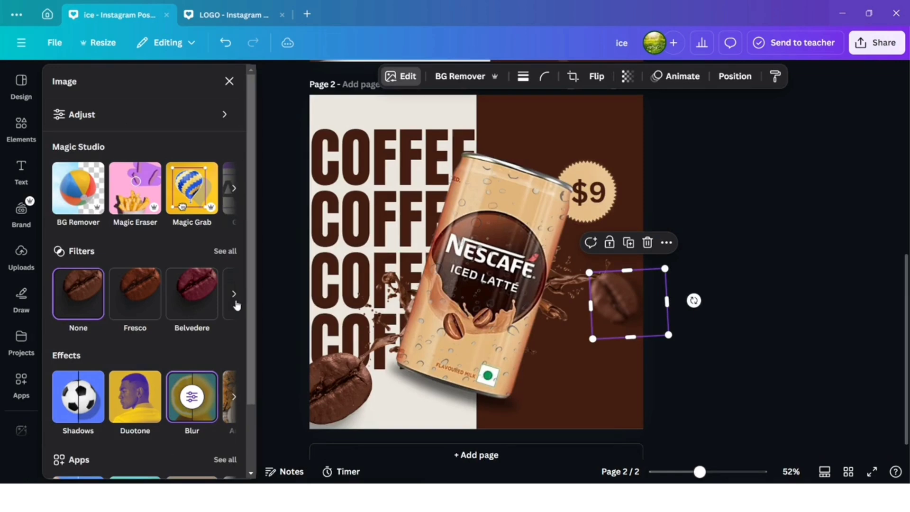
Step: Apply a whole-image blur with intensity 26 to the large coffee bean in the post's lower-left corner
click(328, 379)
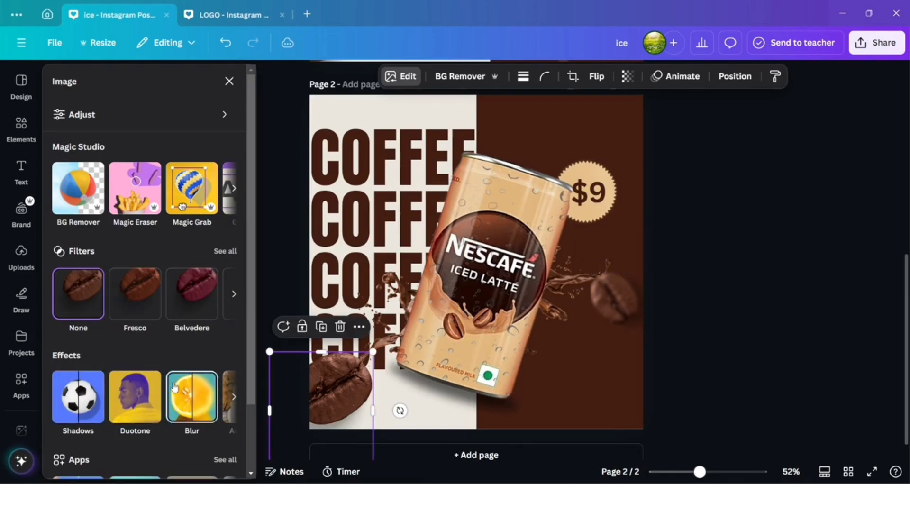
click(189, 397)
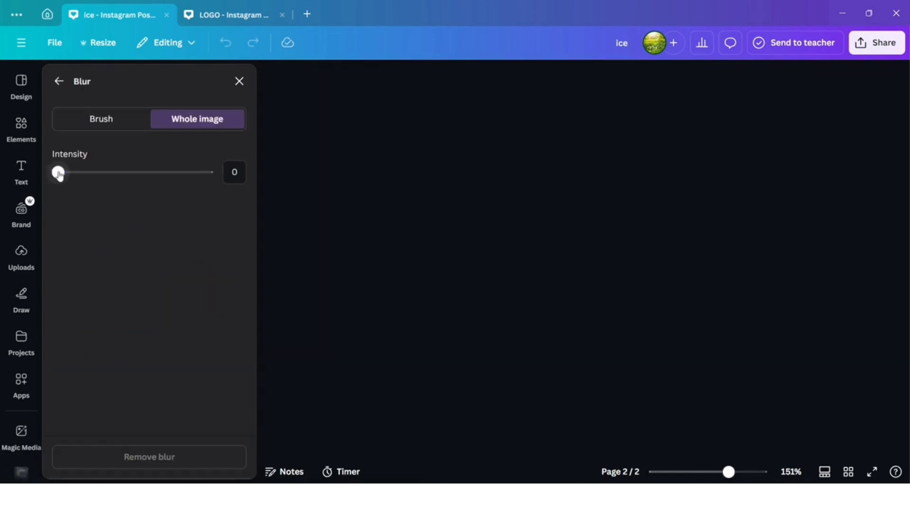
drag(67, 174, 98, 182)
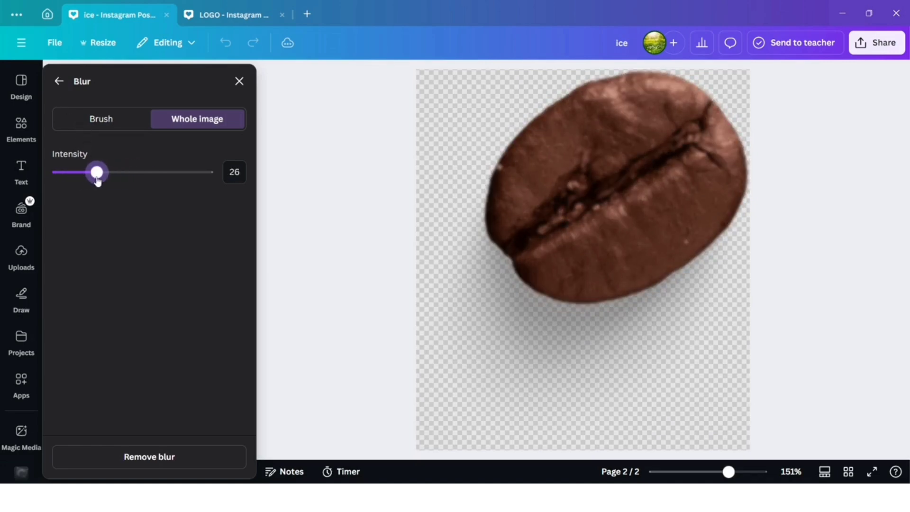
click(56, 81)
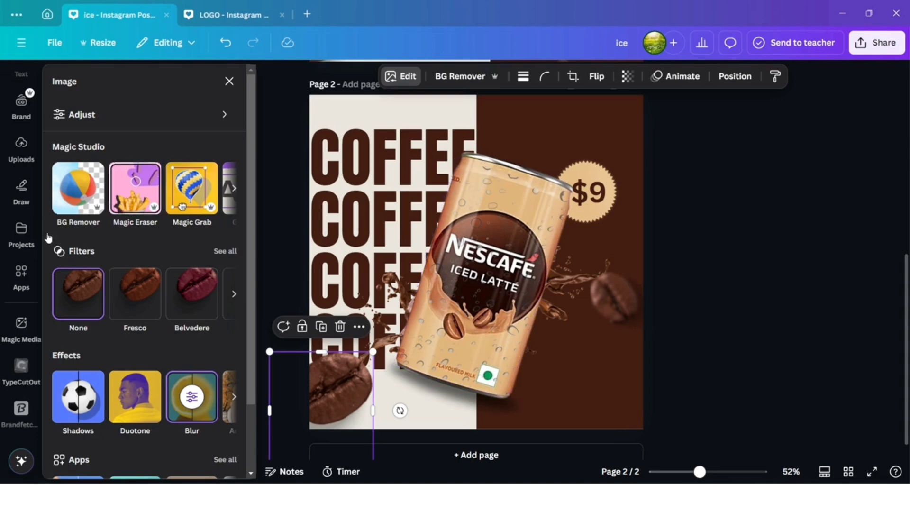
Step: Find the NESCAFÉ brand in Brandfetch Logo and add its white wordmark logo to the post
scroll(12, 363, down, 2)
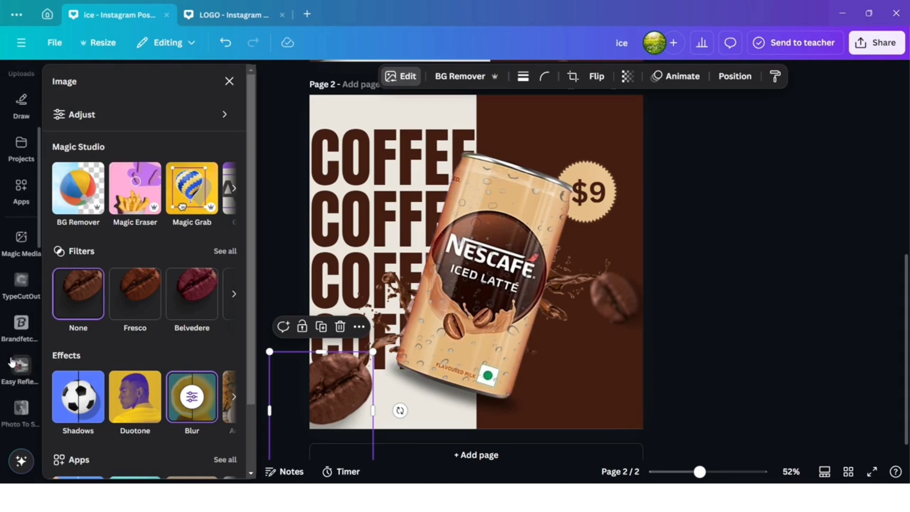
click(20, 325)
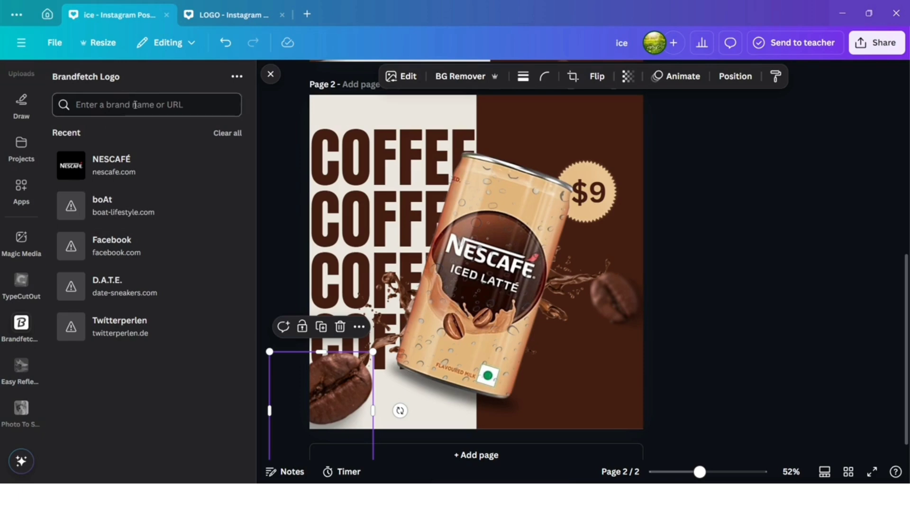
text(NESCAFE)
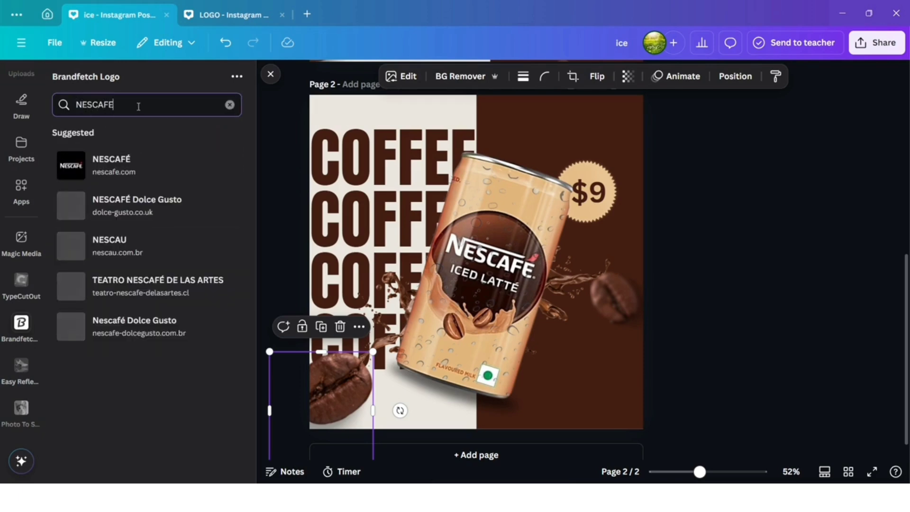
click(102, 165)
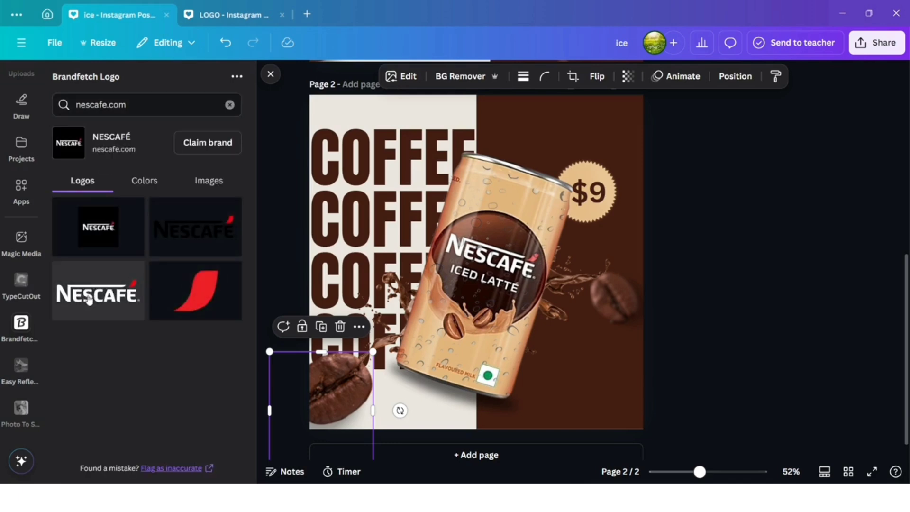
click(88, 299)
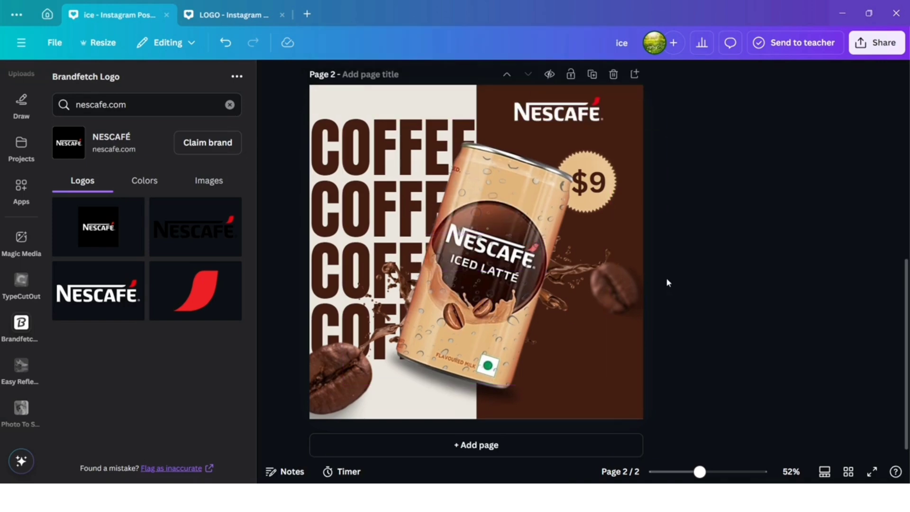
Step: Position the NESCAFÉ logo in the post's upper-right corner above the price badge and shrink it slightly
drag(582, 116, 616, 119)
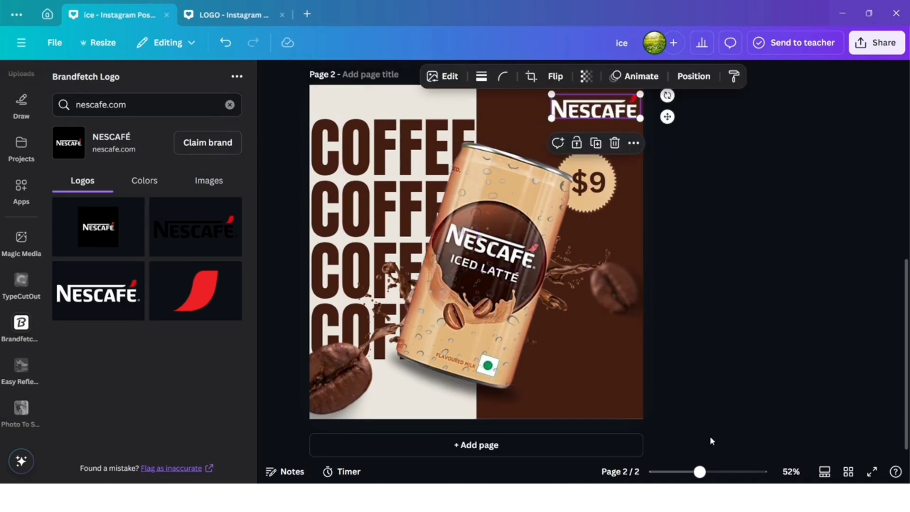
drag(706, 475, 701, 476)
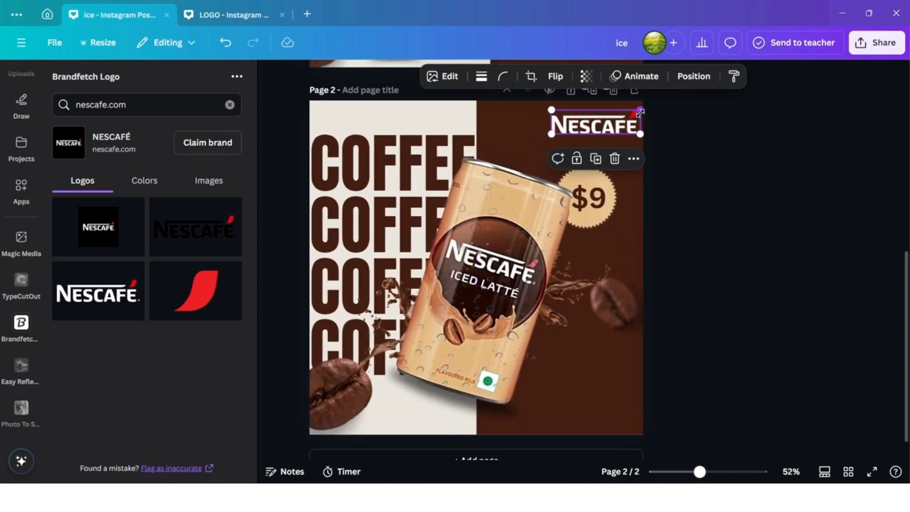
drag(635, 115, 610, 122)
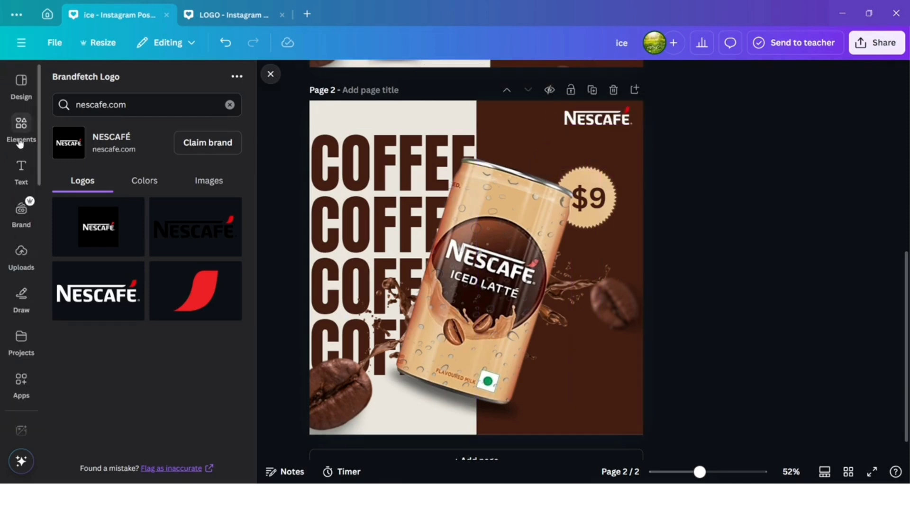
Step: Search the element graphics for ORDER NOW and add the red rounded button with white lettering to the post
click(21, 125)
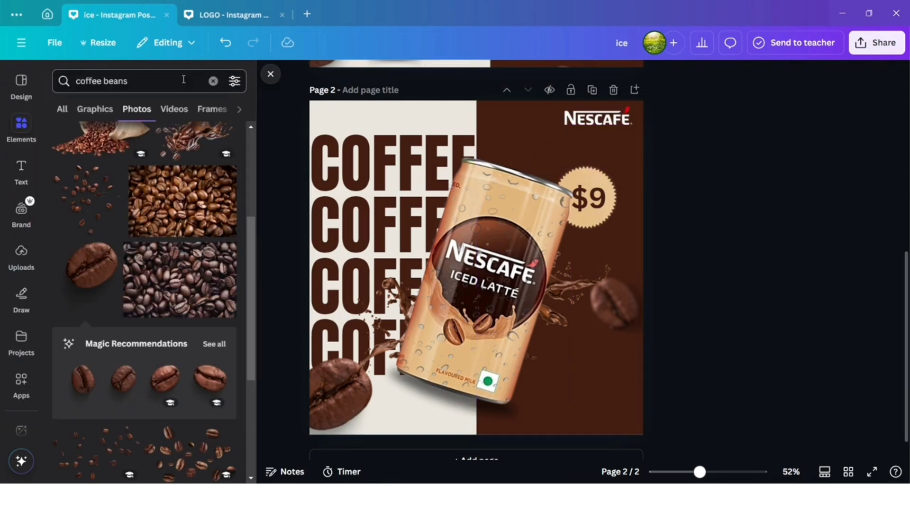
click(214, 82)
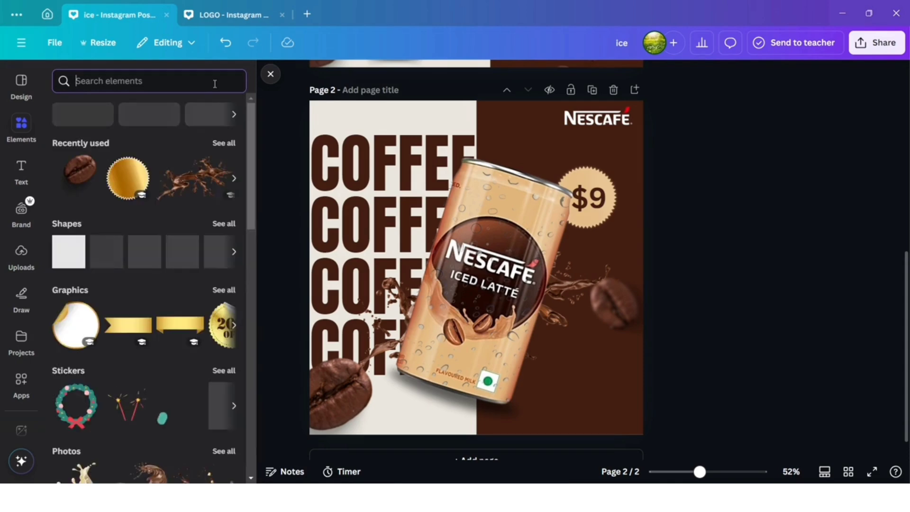
text(ORDER)
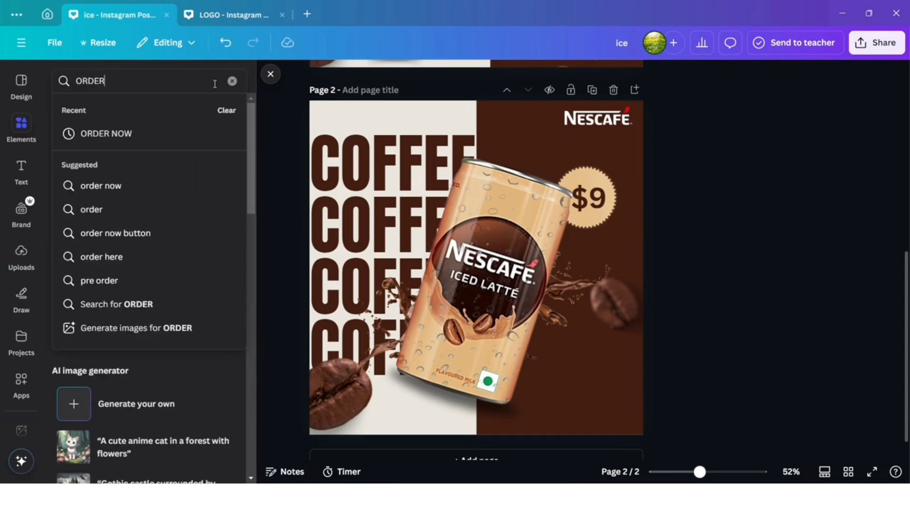
text( NOW)
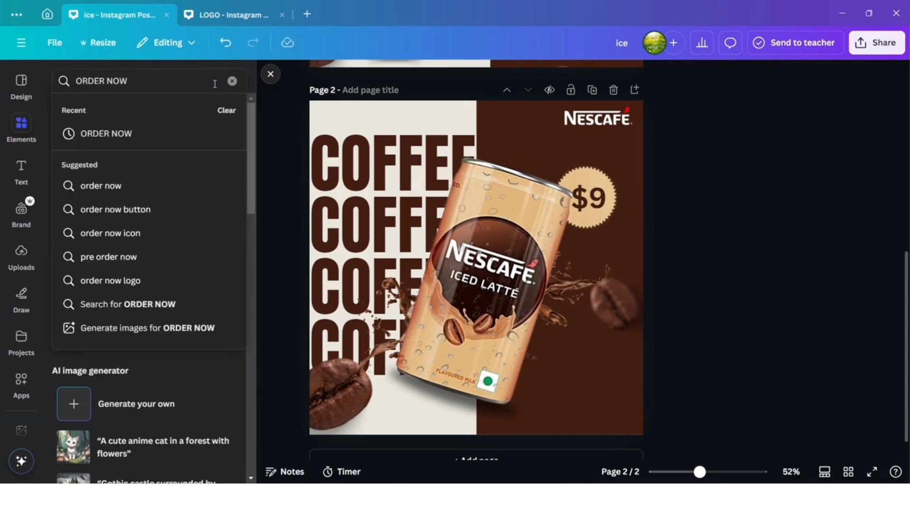
key(Return)
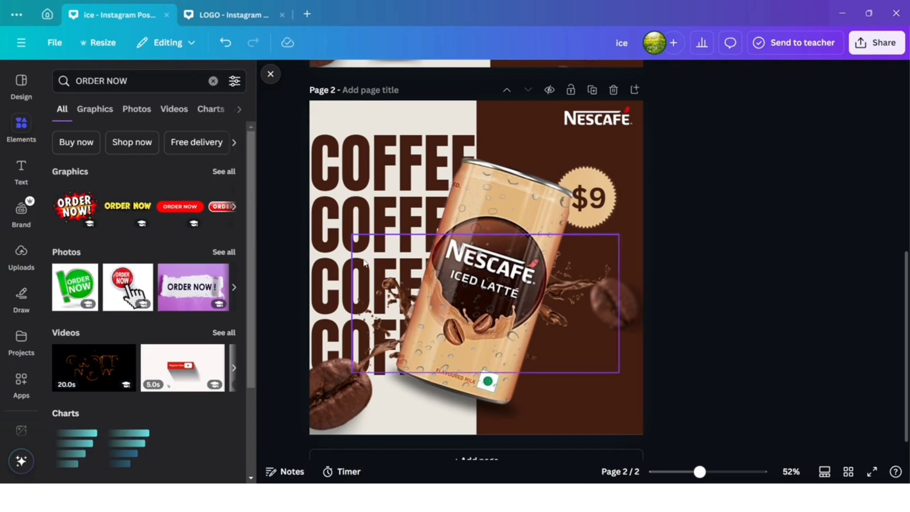
click(224, 171)
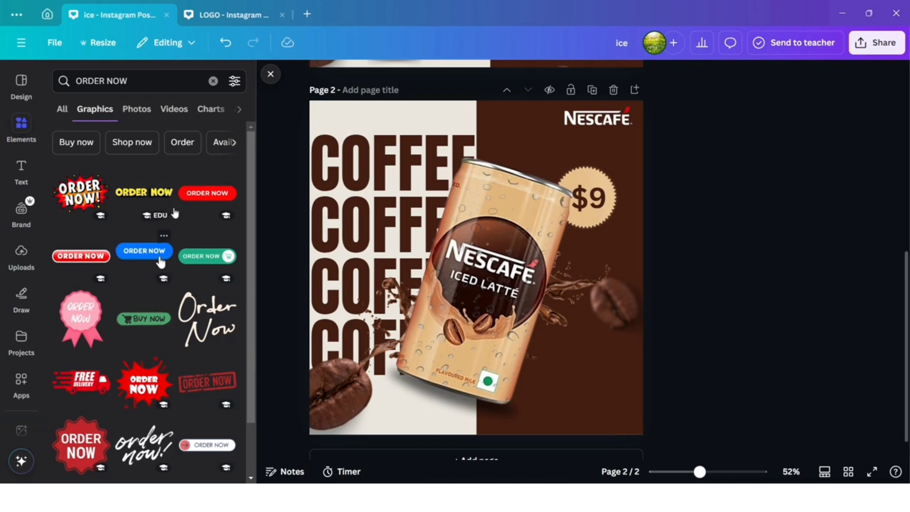
click(200, 199)
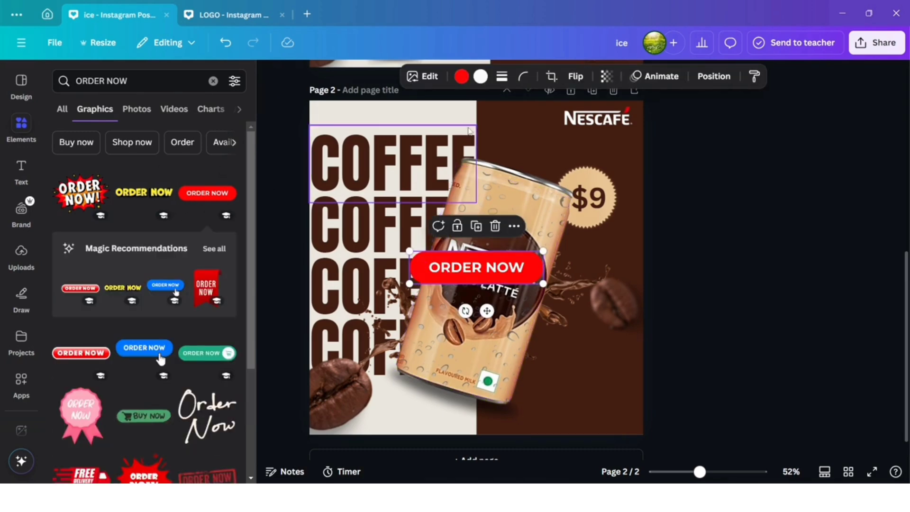
Step: Recolor the ORDER NOW button dark brown, shrink it, and place it below the COFFEE headings beside the large bean
click(462, 76)
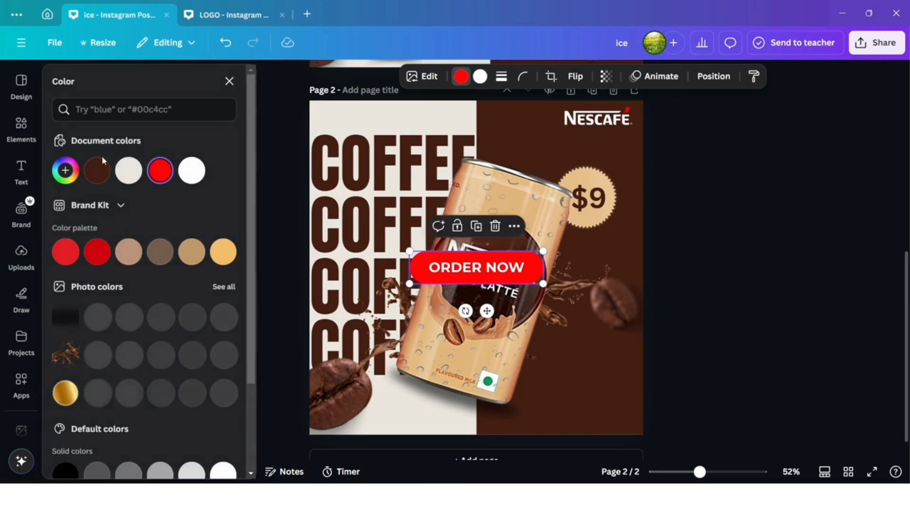
click(97, 169)
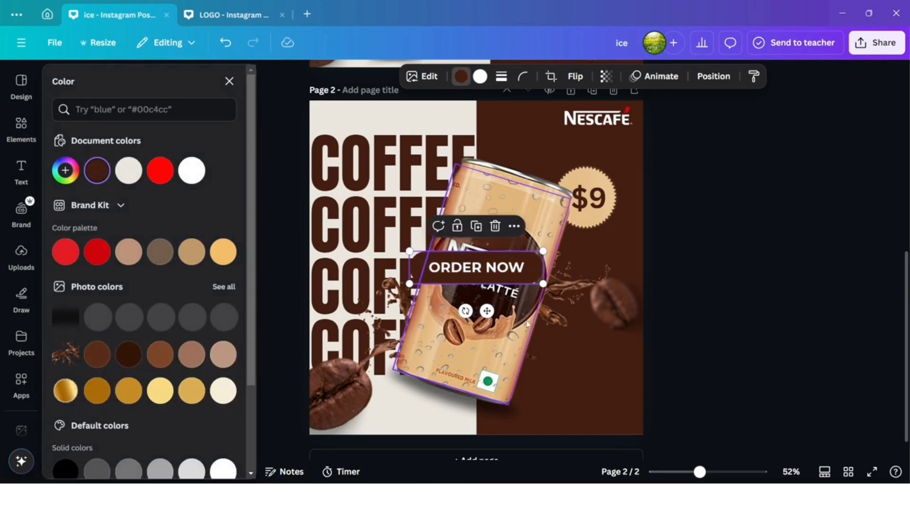
drag(541, 250, 470, 269)
drag(451, 311, 410, 446)
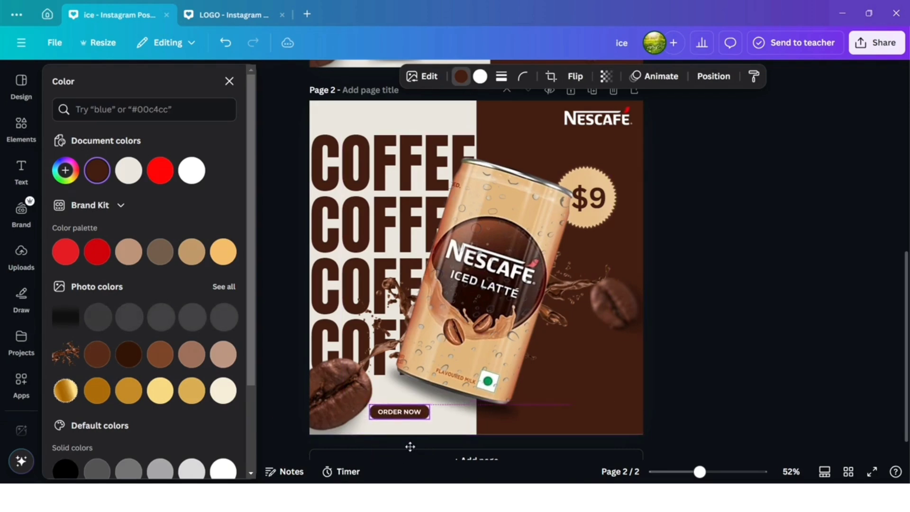
Step: Search the elements for SHADOW and add a thin soft black shadow graphic to the post
click(23, 141)
click(195, 87)
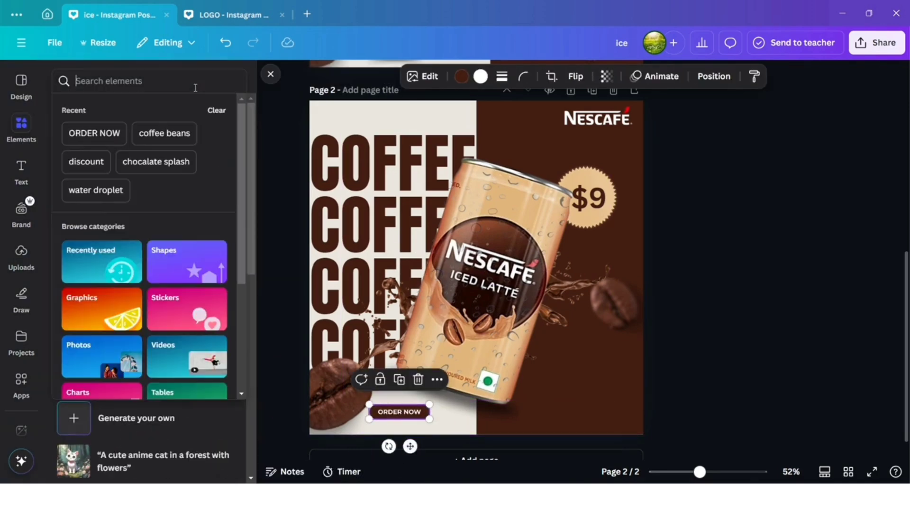
text(SHADOW)
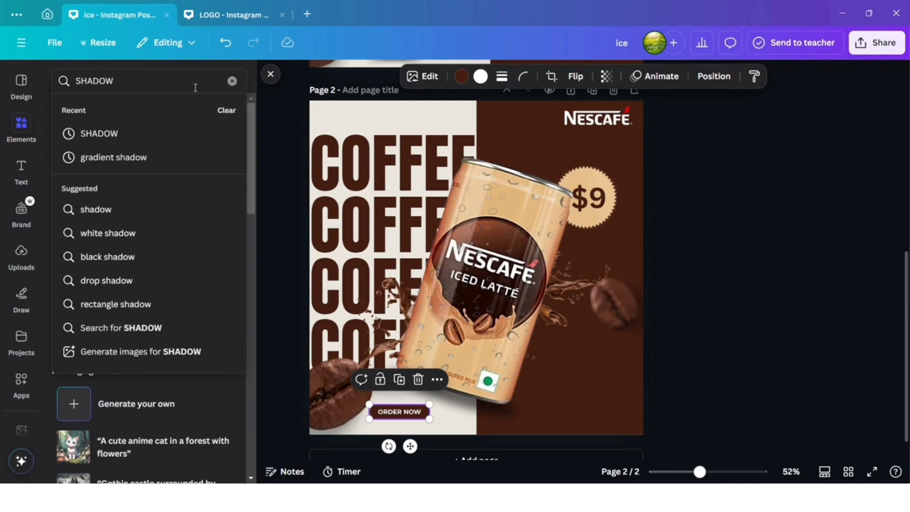
key(Return)
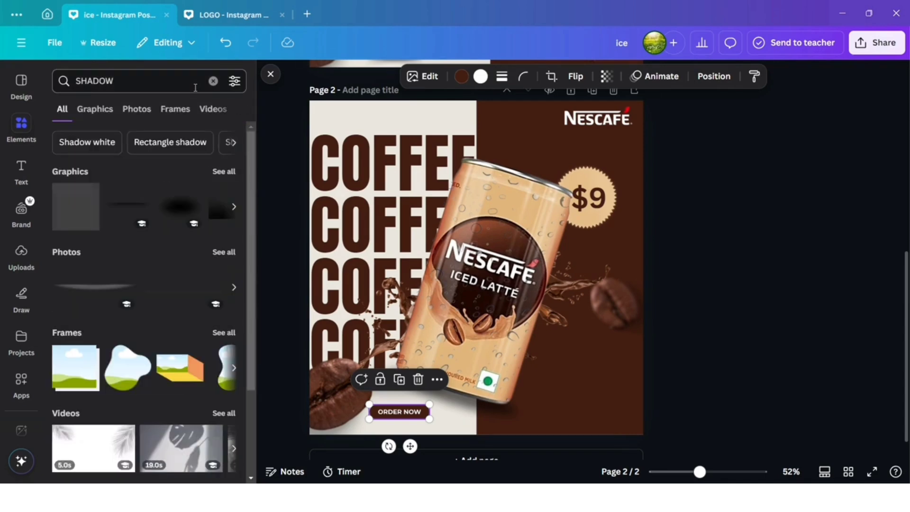
click(131, 205)
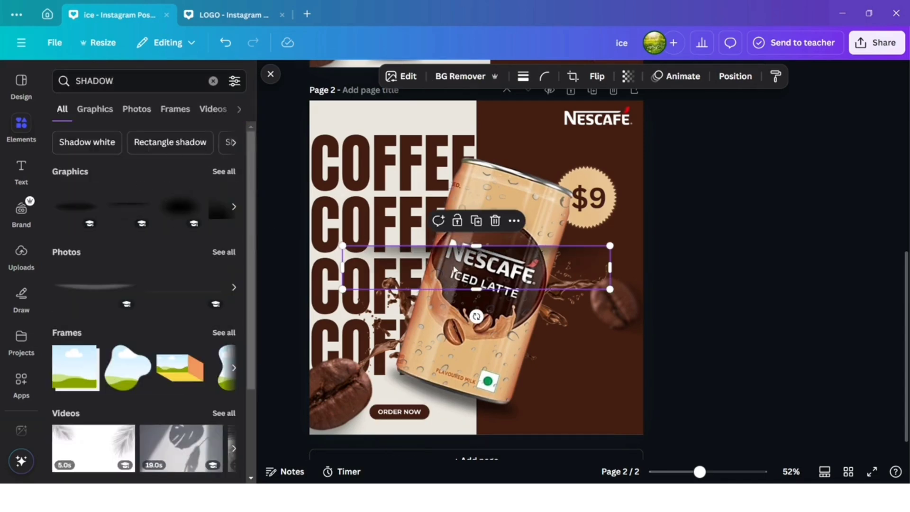
Step: Shrink the shadow to the ORDER NOW button's width, place it along the button's lower edge, and layer it behind the button
drag(611, 246, 400, 280)
drag(380, 316, 405, 456)
click(733, 77)
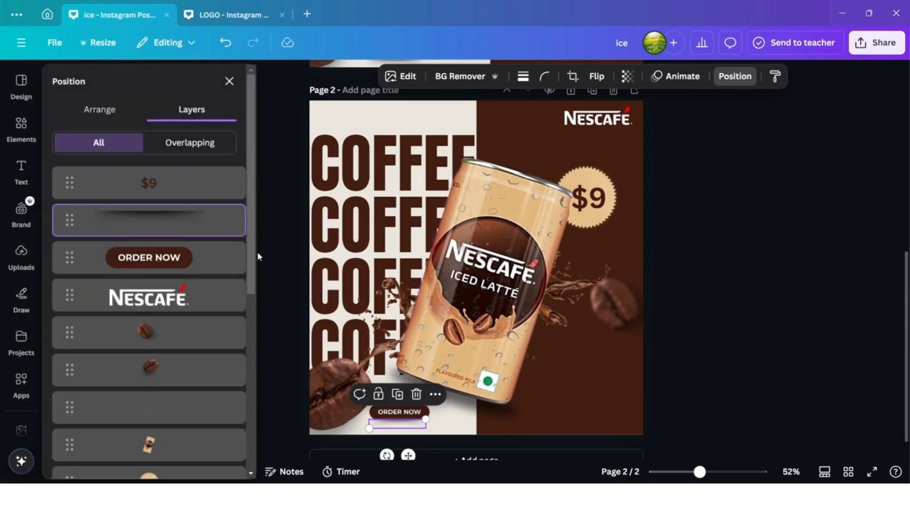
drag(188, 219, 185, 277)
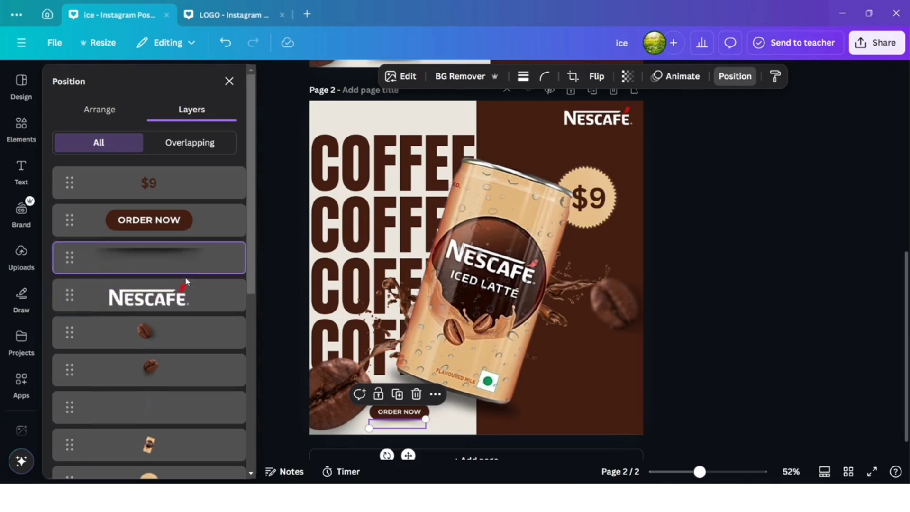
click(755, 388)
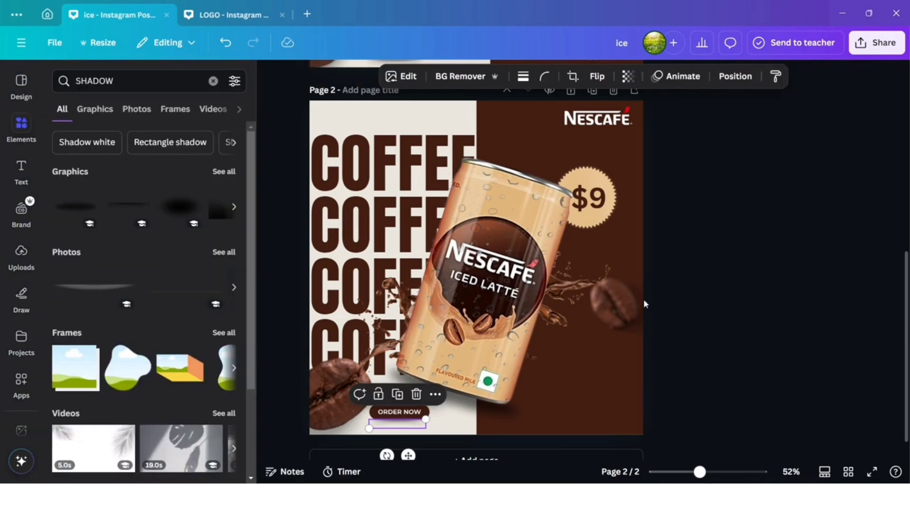
Step: Search the element photos for coffee beans and add the cutout of loosely scattered falling beans
click(213, 81)
text(B)
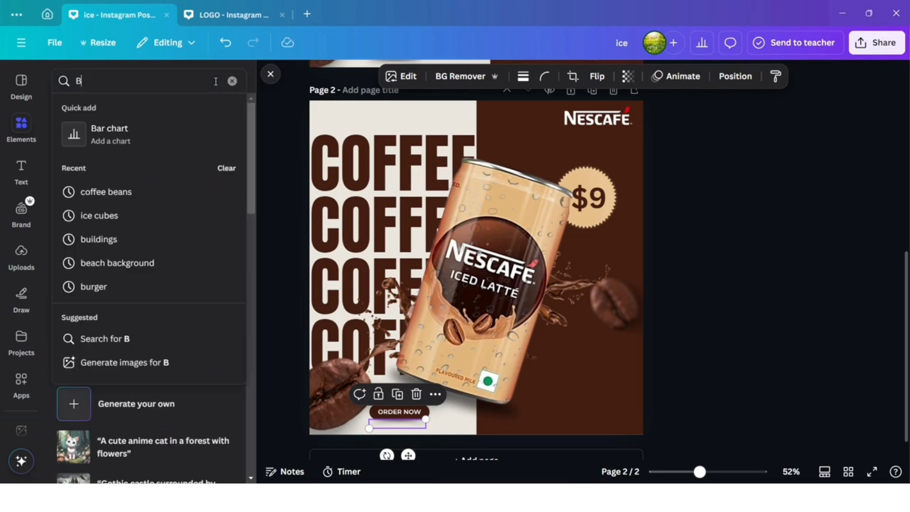
key(BackSpace)
text(COFF)
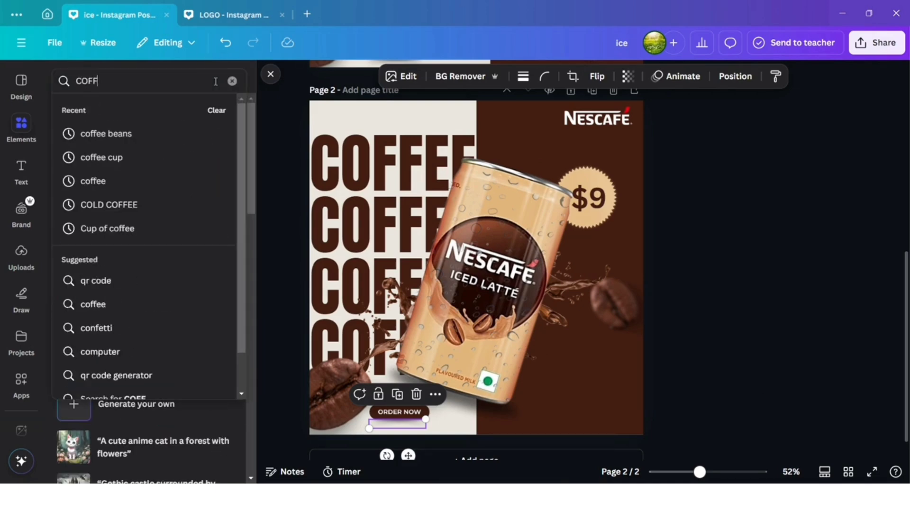
text(EE BEANS)
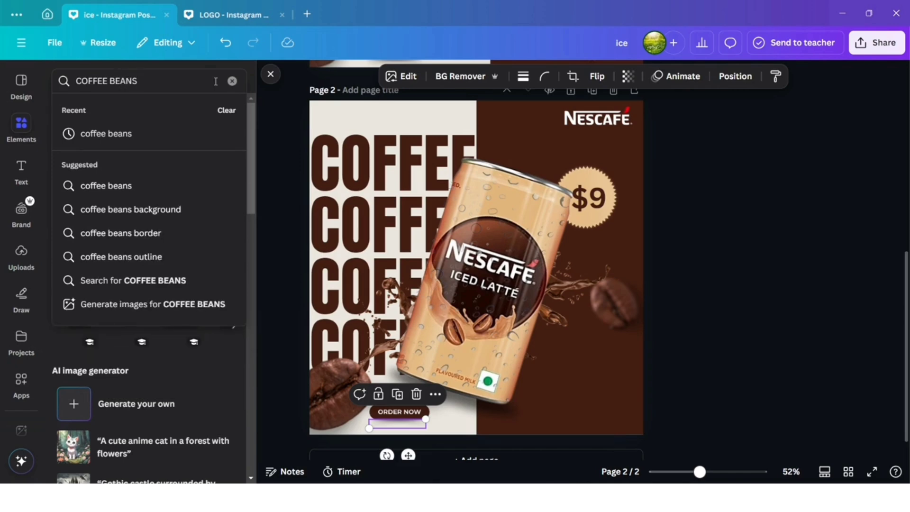
click(94, 135)
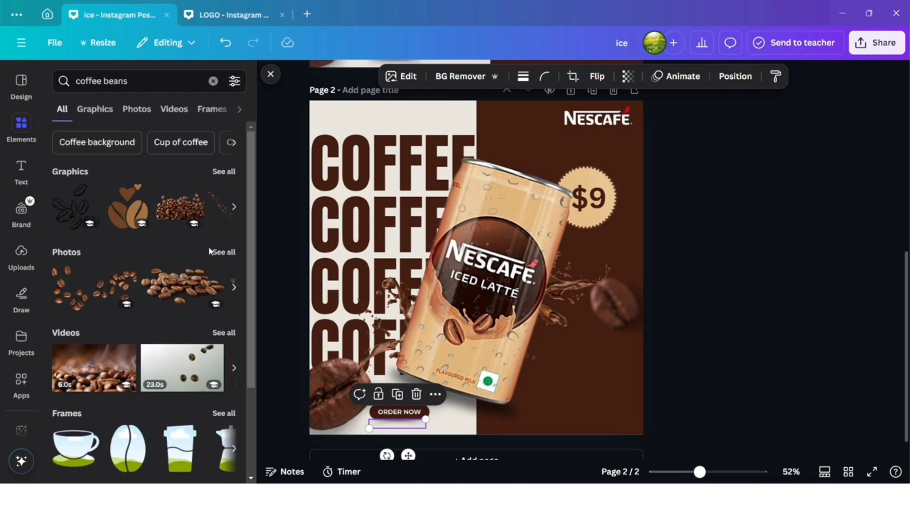
click(221, 252)
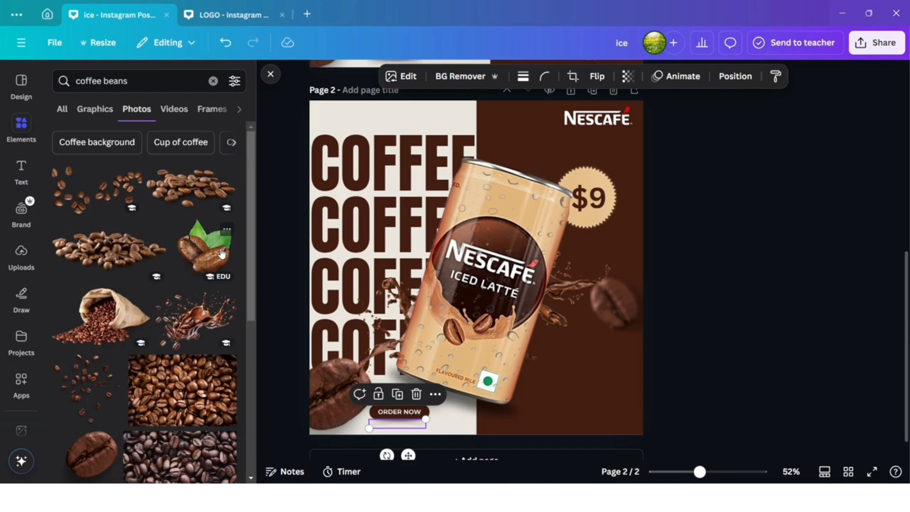
key(ctrl+z)
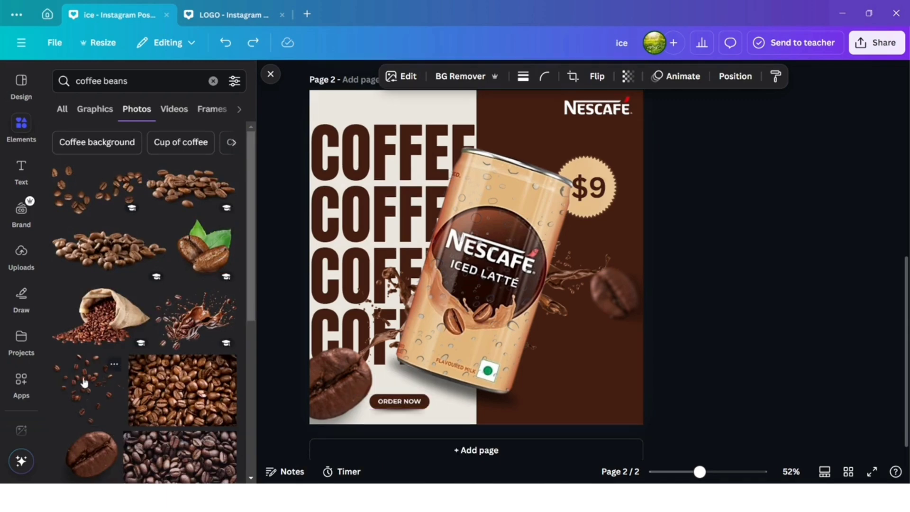
click(85, 383)
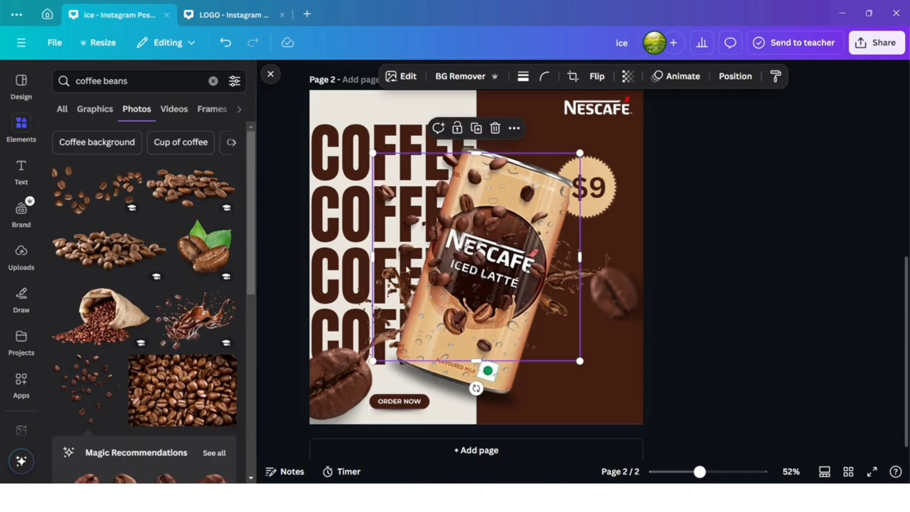
Step: Rotate the scattered beans to a slight tilt and position them across the post's top edge above the first COFFEE heading
drag(430, 279, 412, 174)
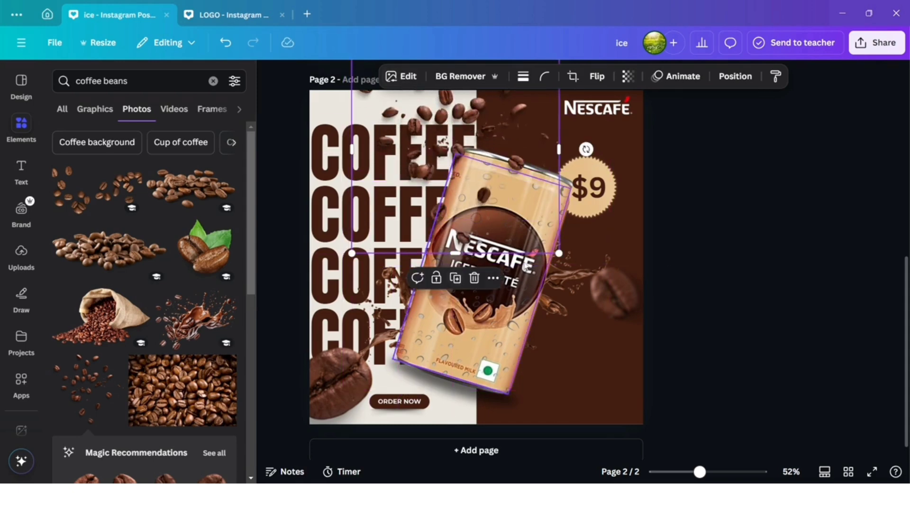
drag(587, 150, 607, 50)
drag(370, 173, 400, 129)
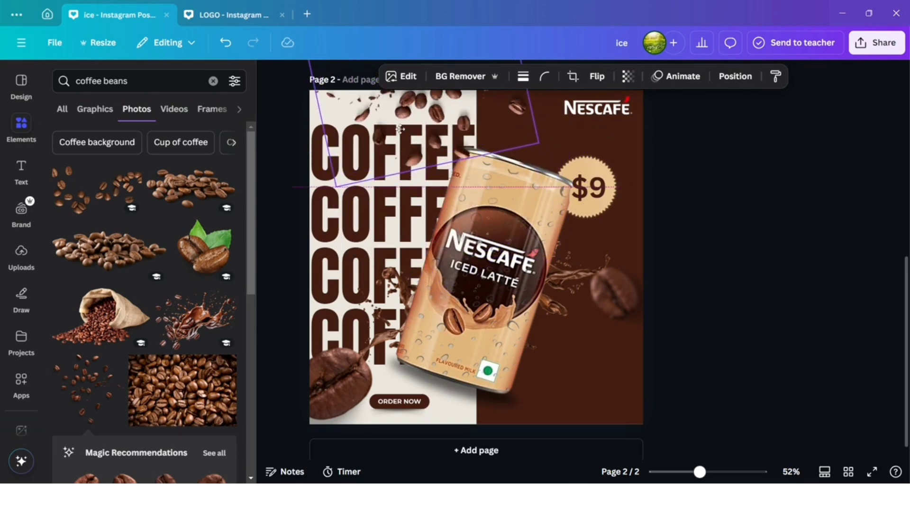
drag(399, 129, 408, 126)
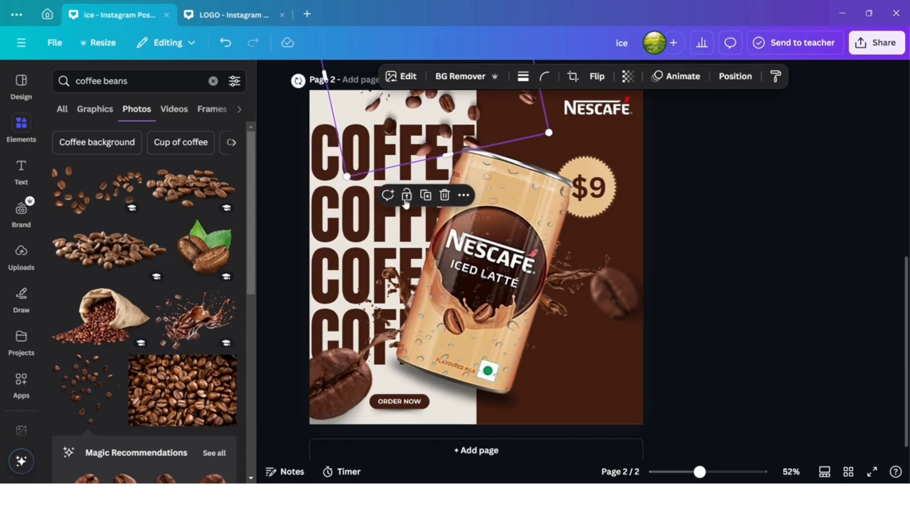
Step: Duplicate the scattered beans, move the copy onto the upper brown half, and set its transparency to 41
click(426, 196)
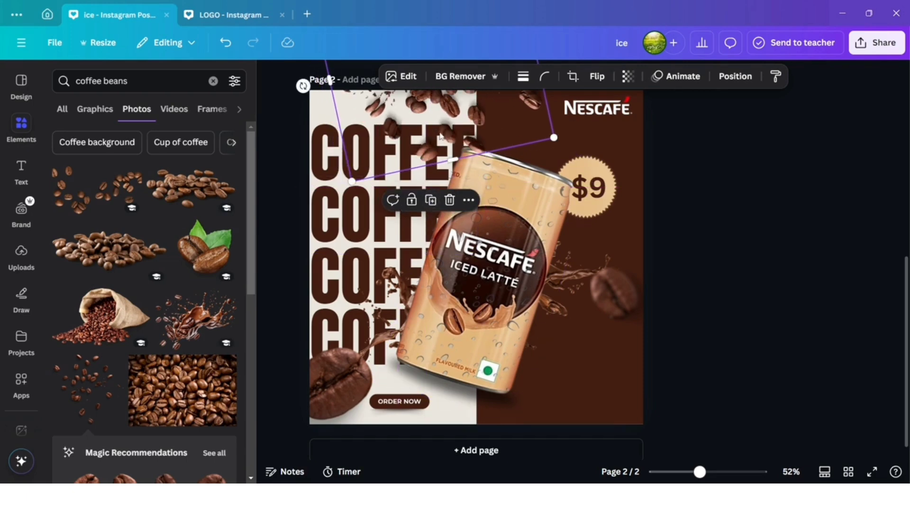
drag(440, 136, 625, 221)
click(628, 76)
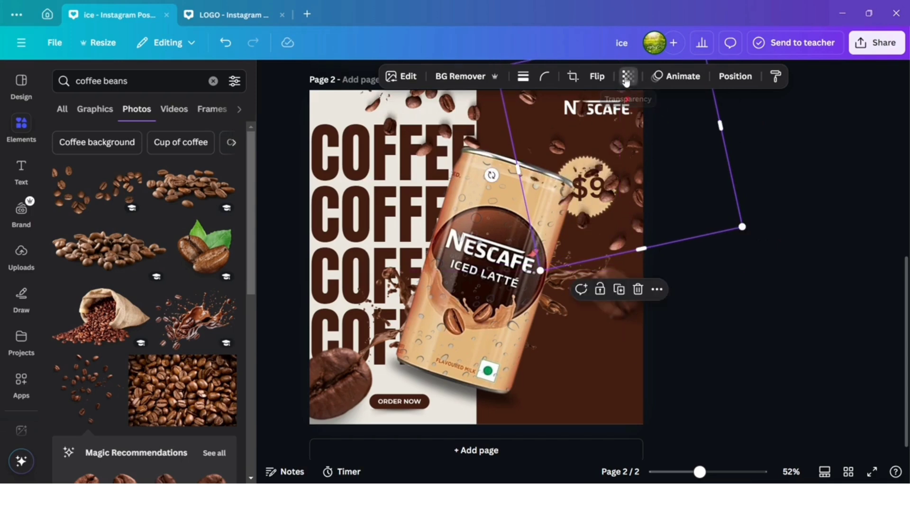
drag(656, 128, 606, 129)
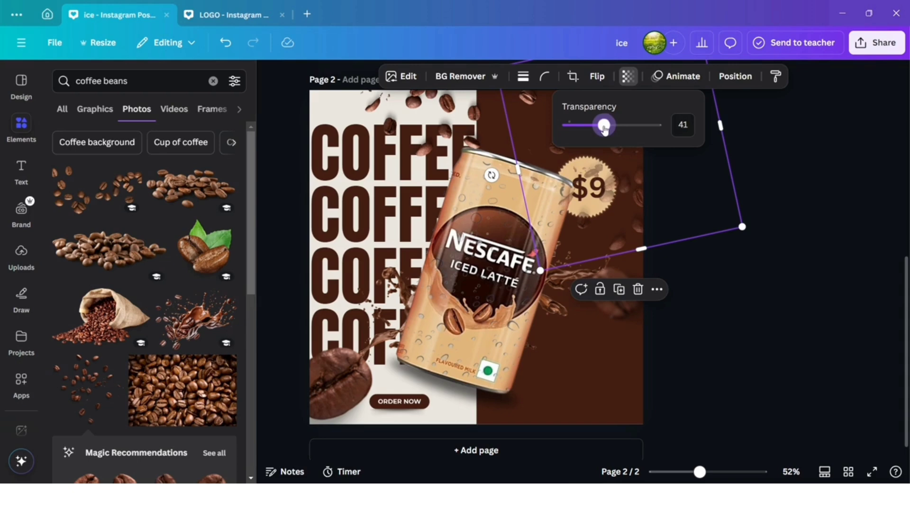
Step: Duplicate the faded beans and position the copy on the lower brown half beside the can
click(619, 289)
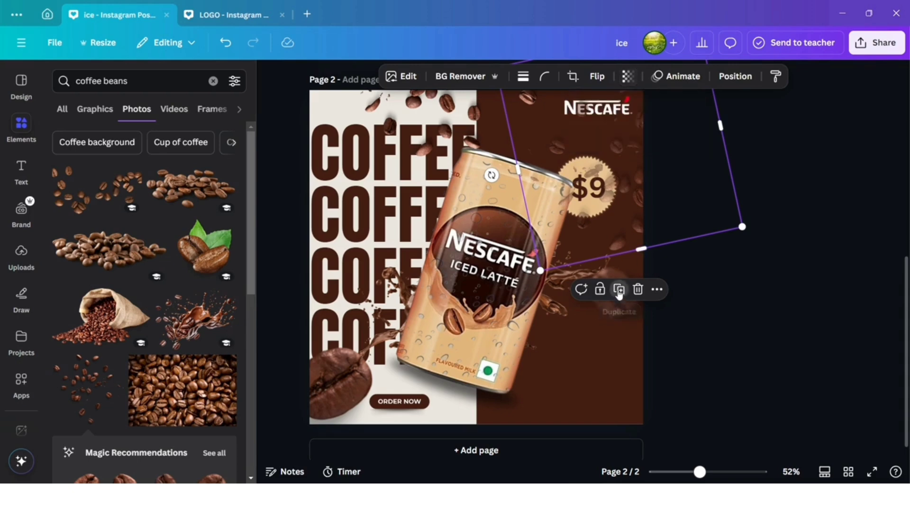
drag(606, 373, 616, 460)
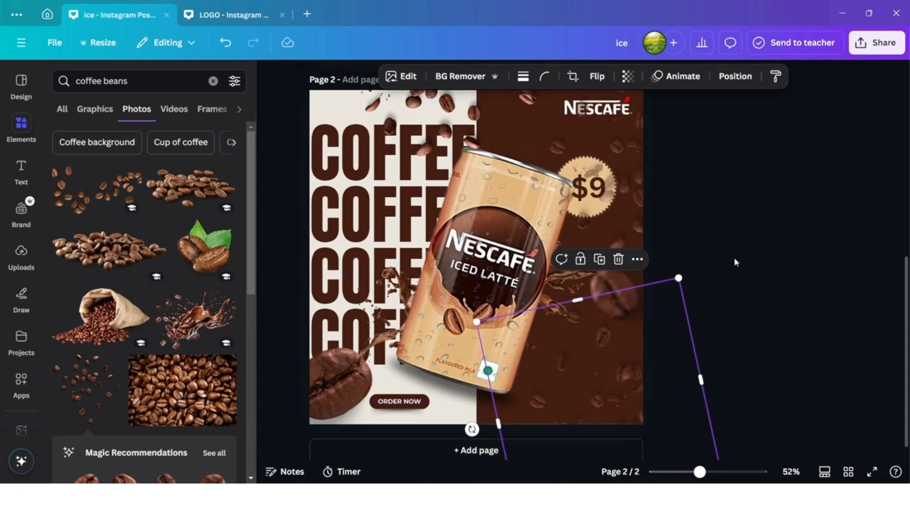
Step: Move the upper faded beans layer down the stack to just beneath the price badge circle
click(630, 156)
click(735, 76)
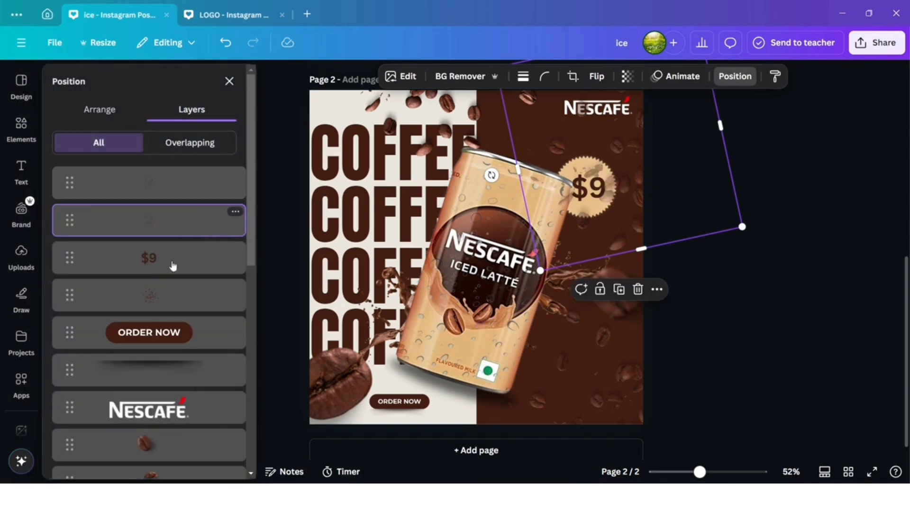
drag(189, 217, 201, 278)
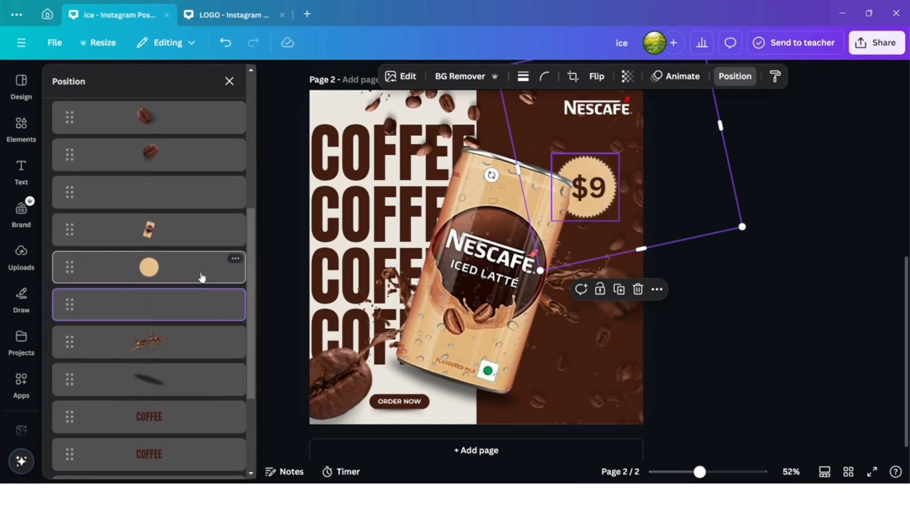
Step: Move the scattered beans above the first COFFEE heading down the layer stack to just beneath all four COFFEE texts
click(450, 123)
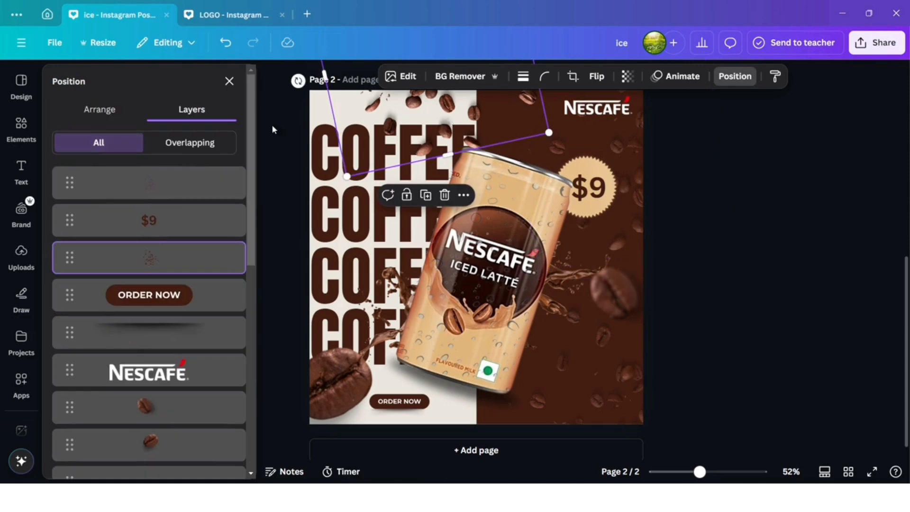
drag(148, 256, 155, 171)
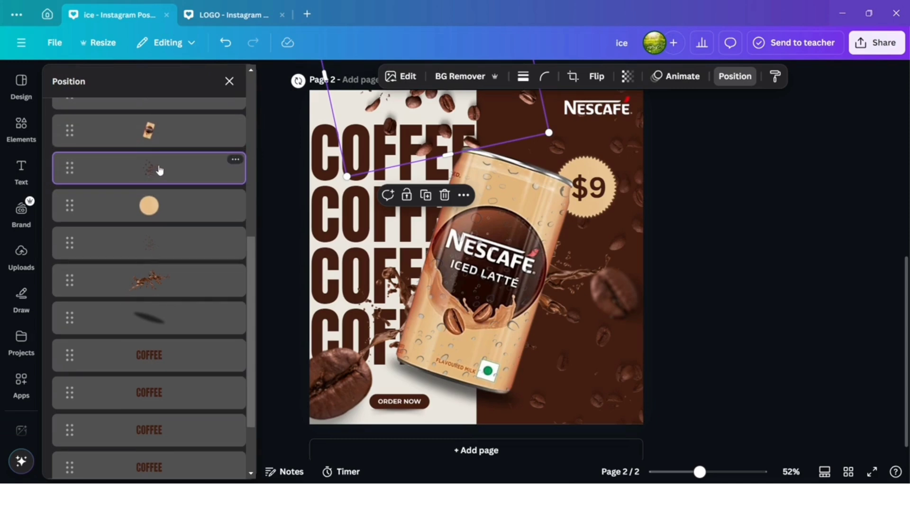
drag(160, 171, 170, 399)
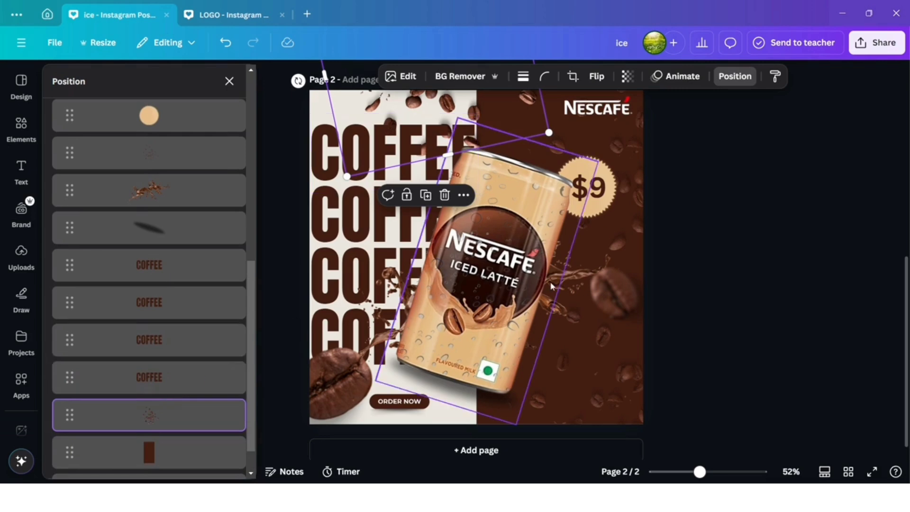
click(827, 298)
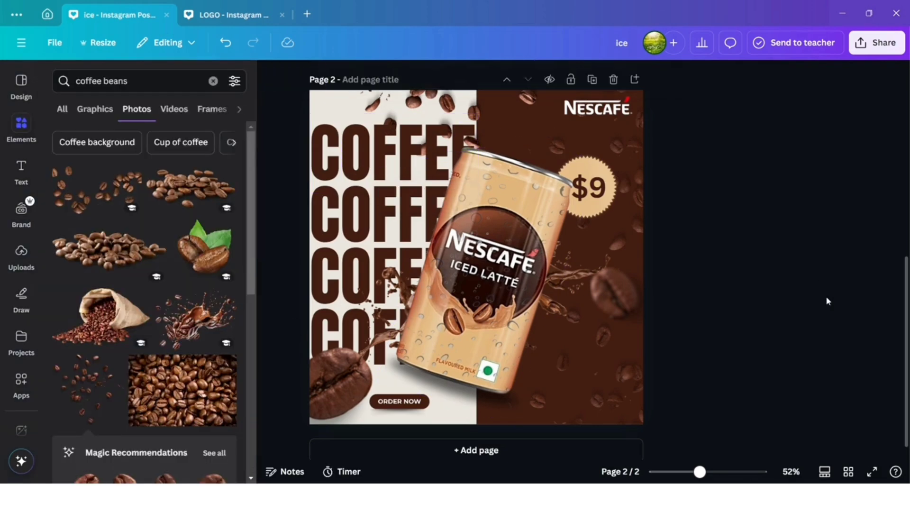
Step: Place the white Facebook, Instagram and Twitter icons in a row at the lower-right corner of the post's brown half
click(597, 377)
click(607, 406)
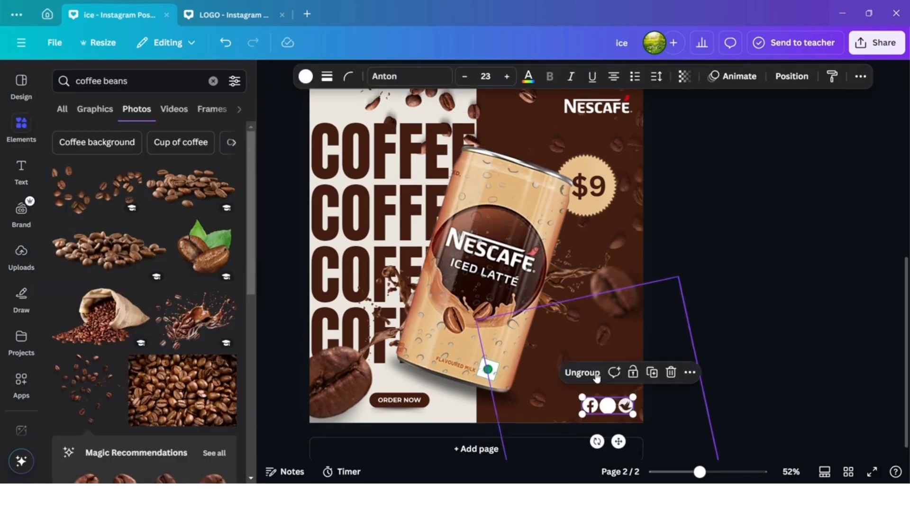
click(689, 417)
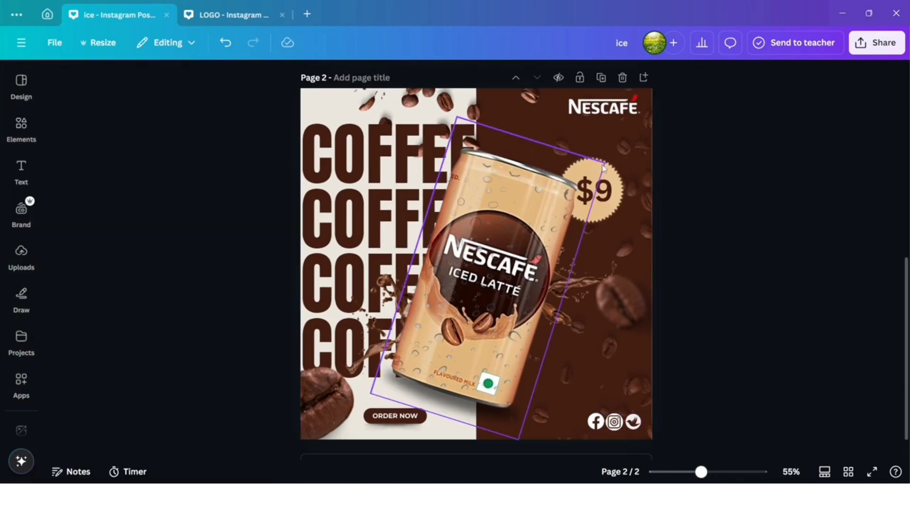
Step: Move the price badge circle slightly lower beside the can and re-centre the $9 text on it
click(612, 180)
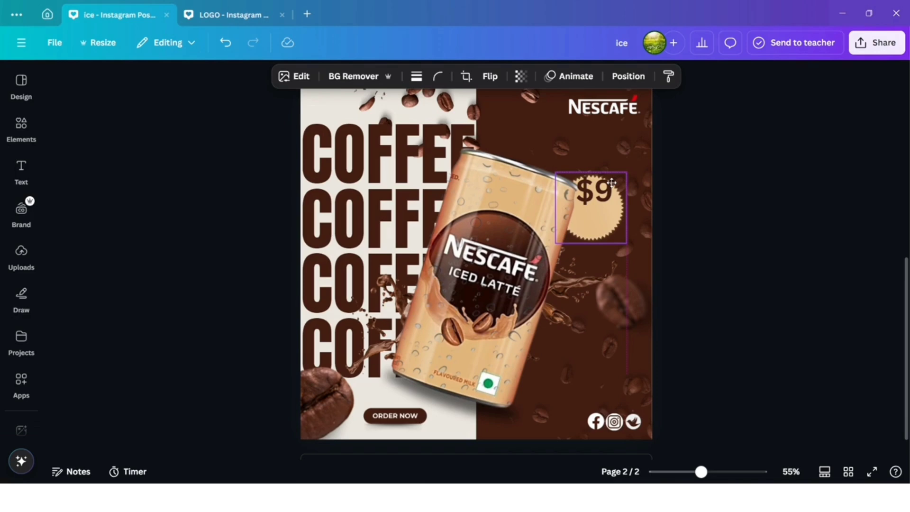
drag(612, 183, 599, 208)
click(602, 198)
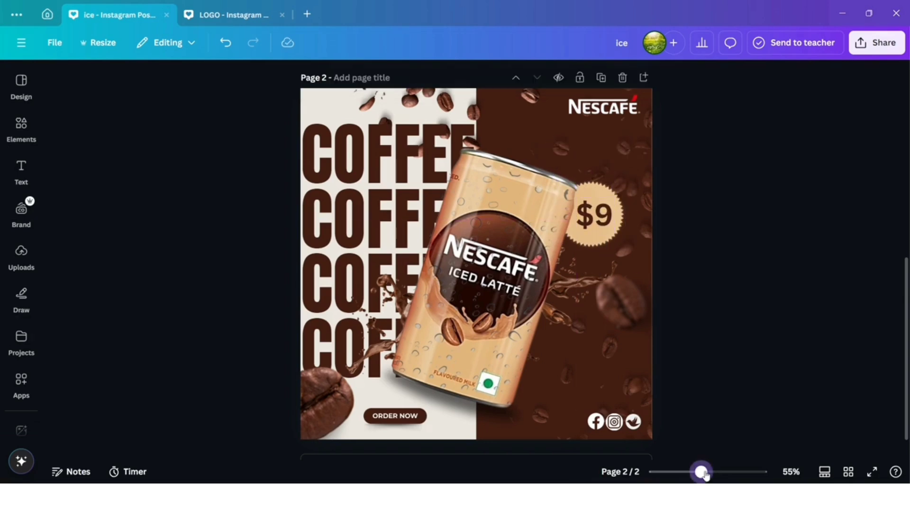
drag(705, 475, 700, 475)
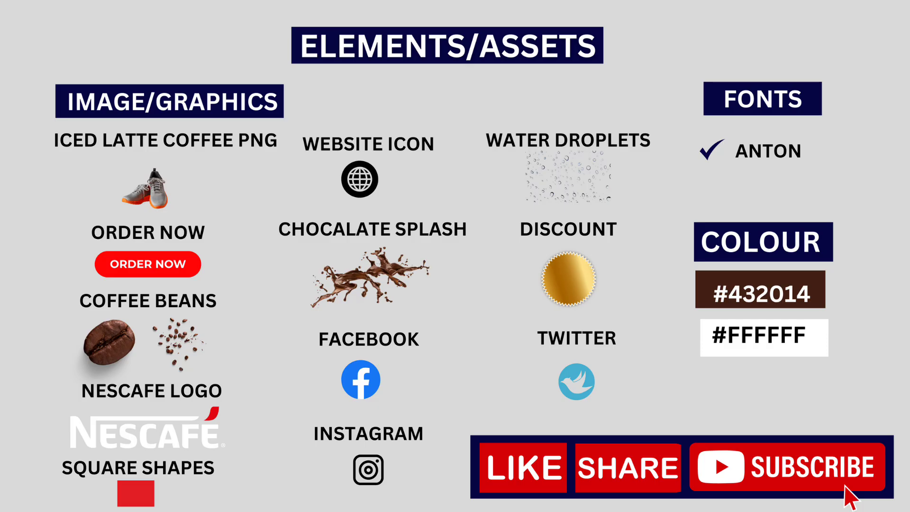